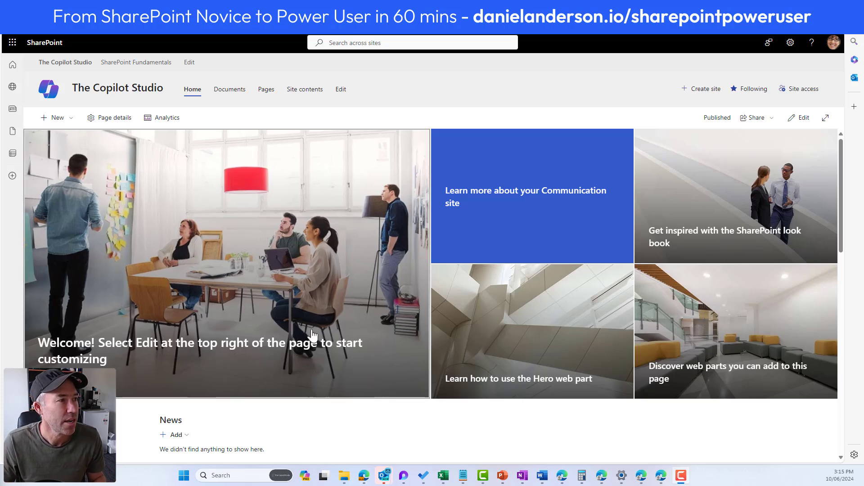
Go to the empty Documents library and start adding a new Choice-type column
left_click(229, 89)
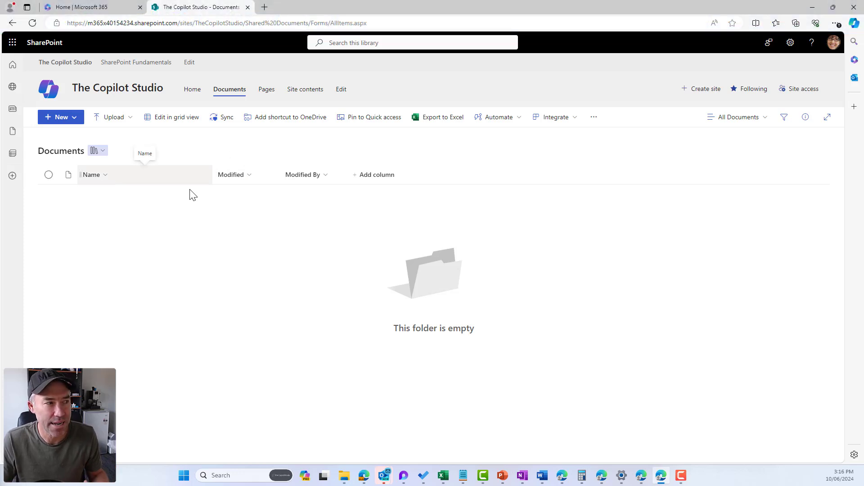
left_click(377, 180)
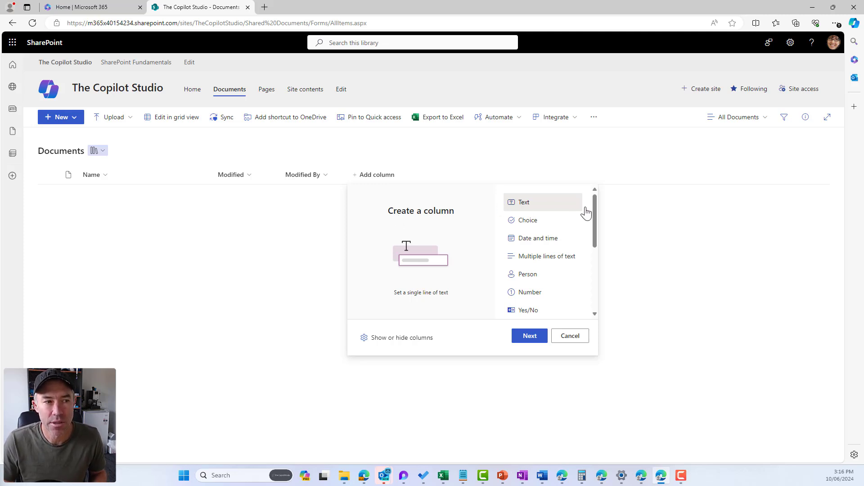
scroll(596, 202, "down", 2)
left_click_drag(599, 248, 588, 208)
left_click(540, 220)
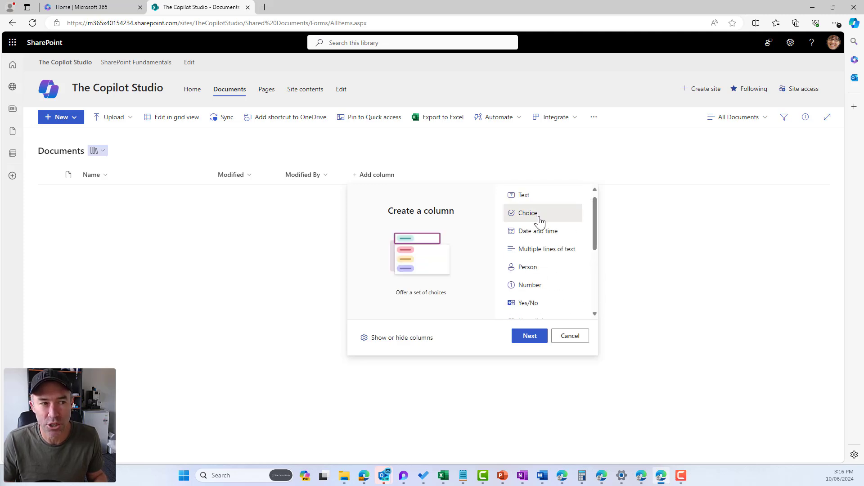
Name the new choice column Status and make New its first choice
left_click(530, 338)
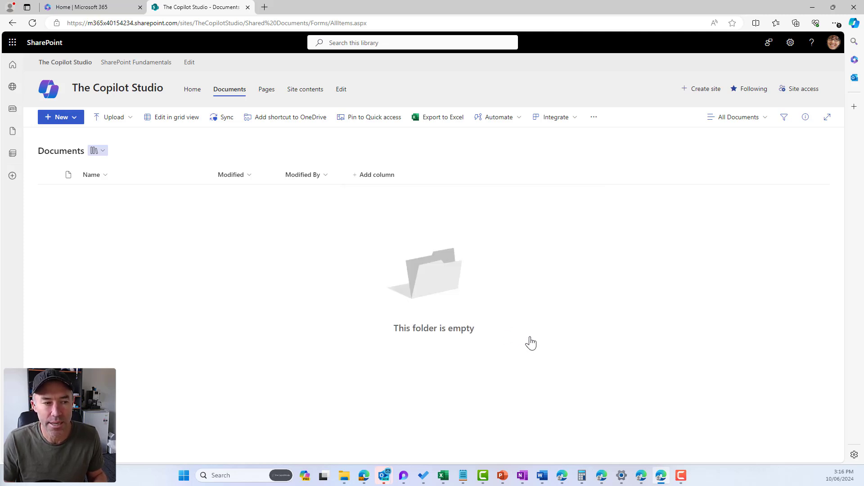
type("Status")
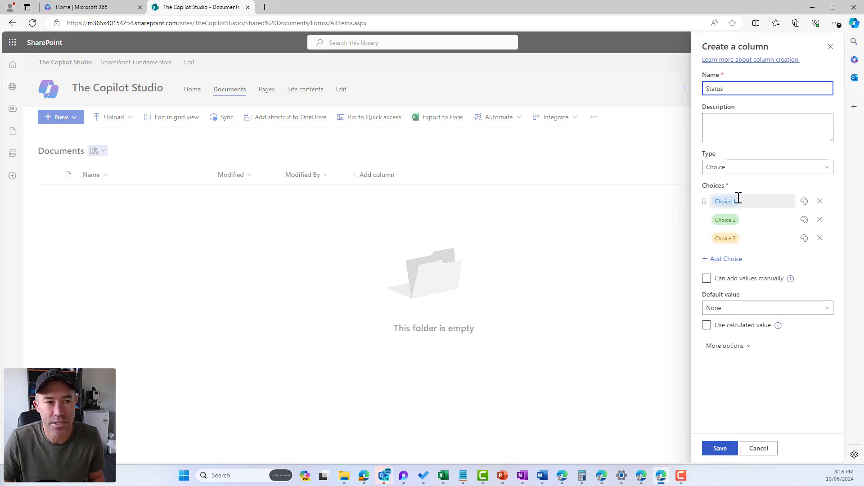
left_click(739, 202)
type("News")
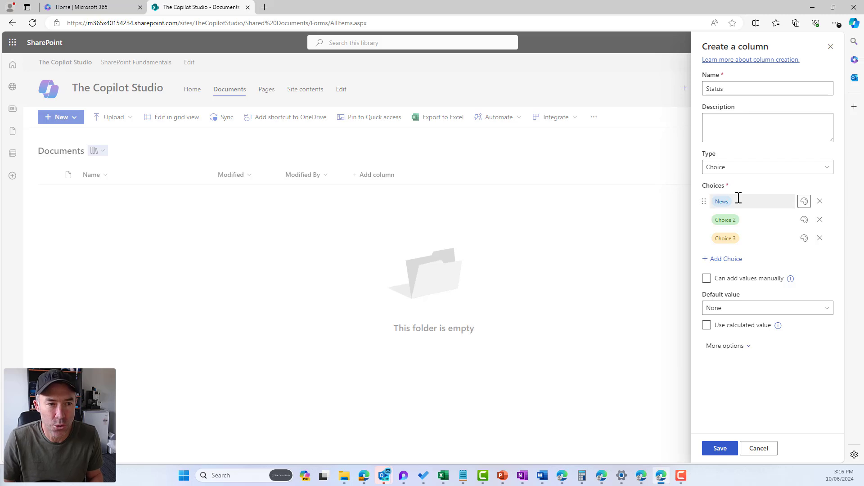
key("ctrl+a")
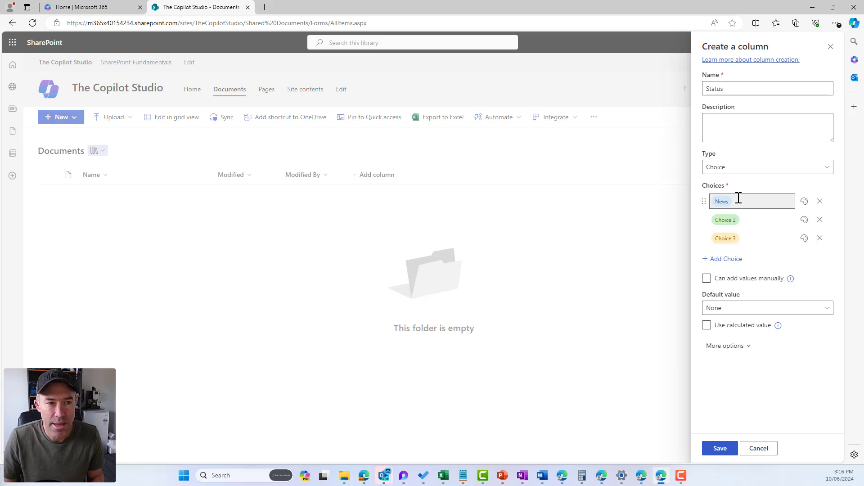
left_click(739, 199)
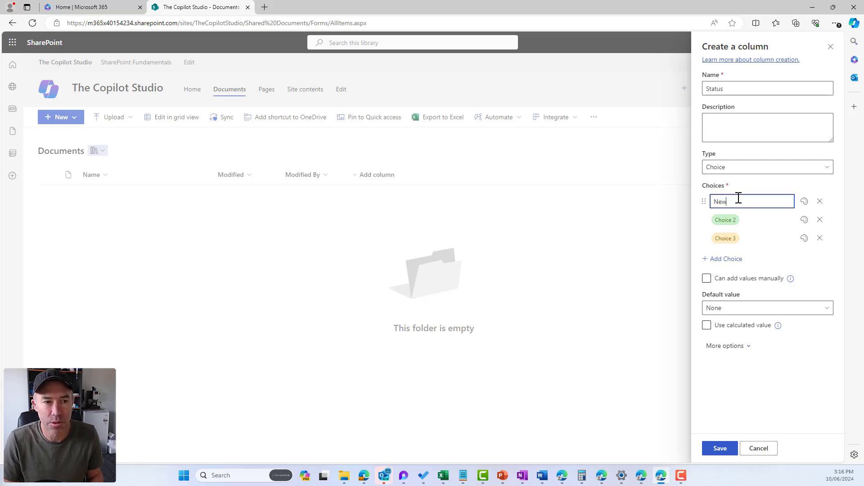
key("Tab")
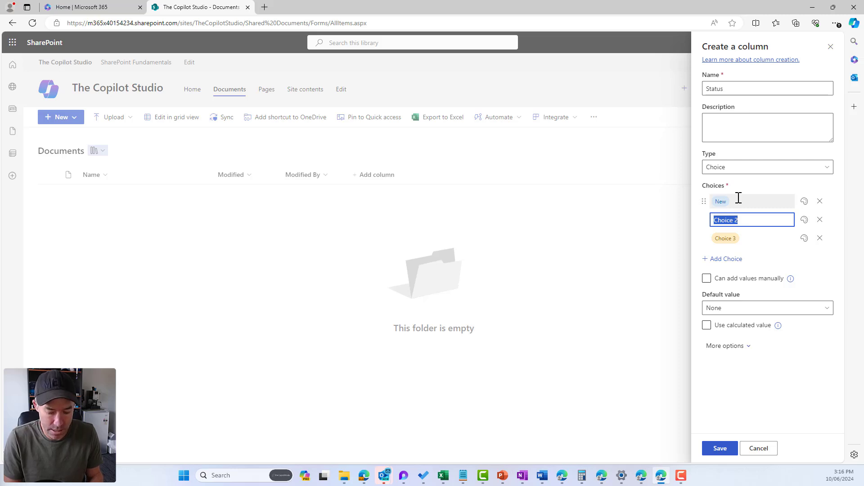
Add the choices Needs Review and Approved, remove the extra fourth choice, and save the column
type("Needs RE")
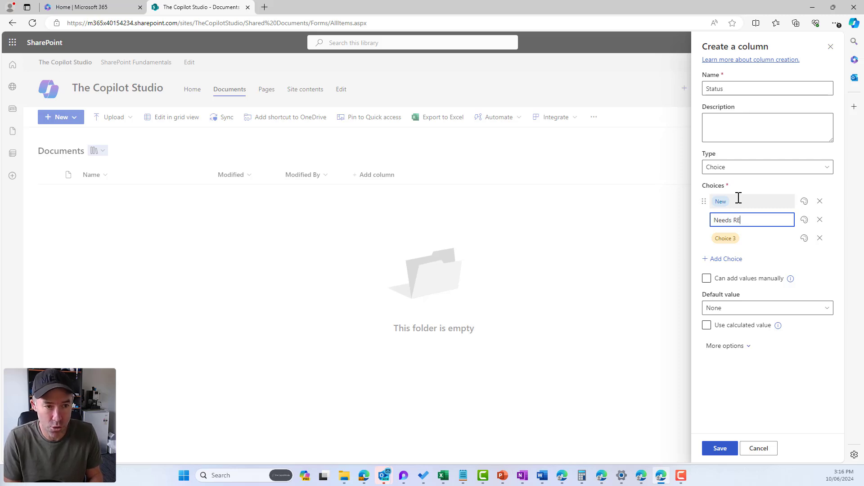
type("vioew")
key("BackSpace")
key("BackSpace")
key("BackSpace")
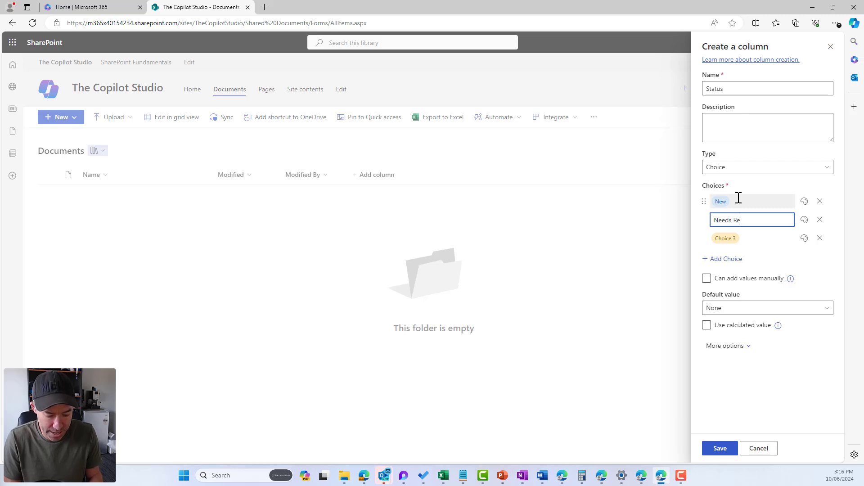
type("eview")
left_click(740, 239)
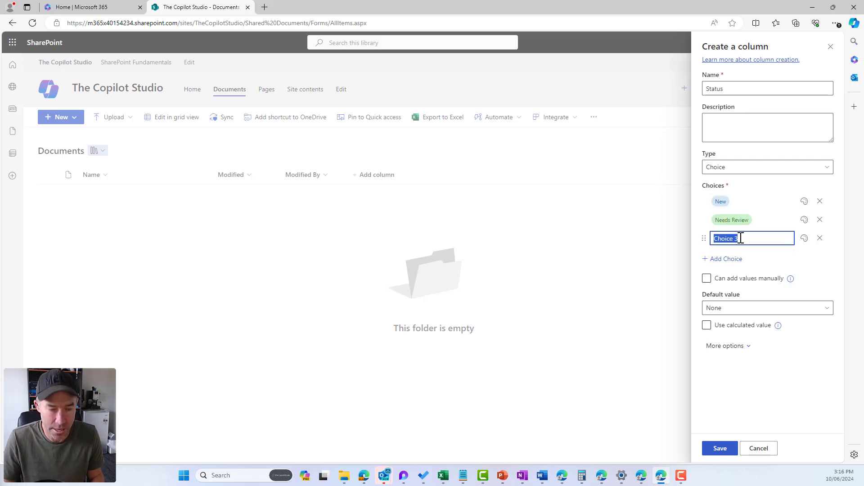
type("Approve")
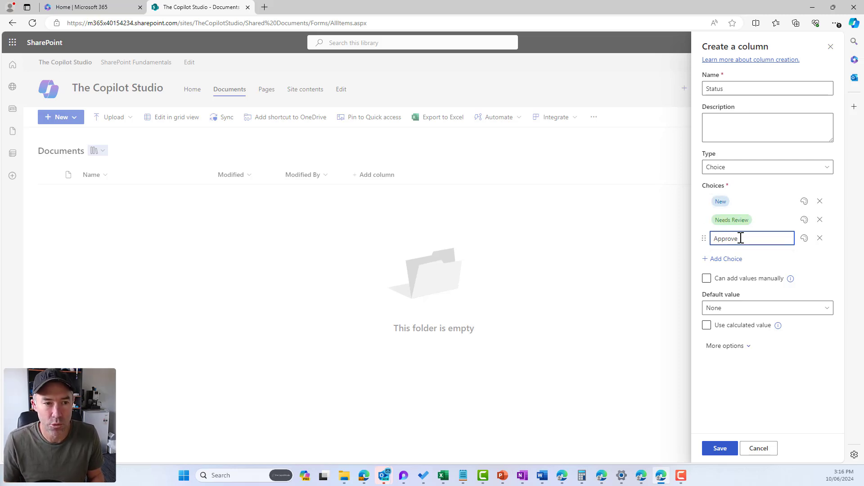
type("d")
key("Return")
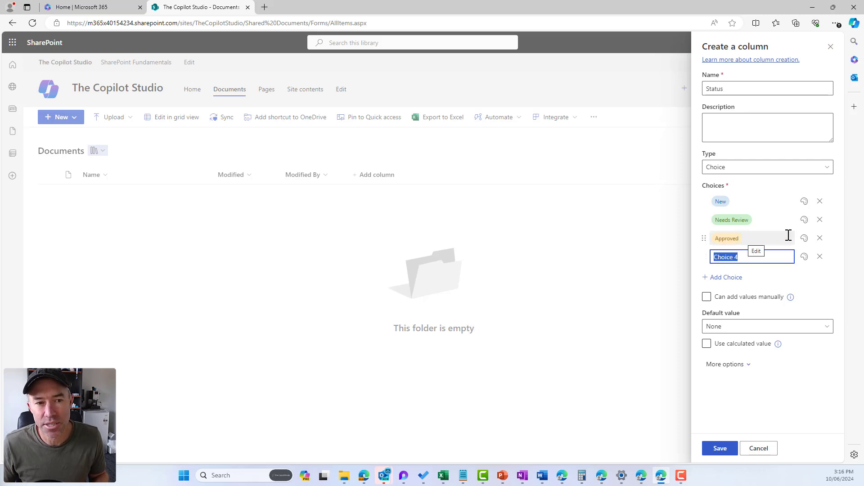
left_click(820, 256)
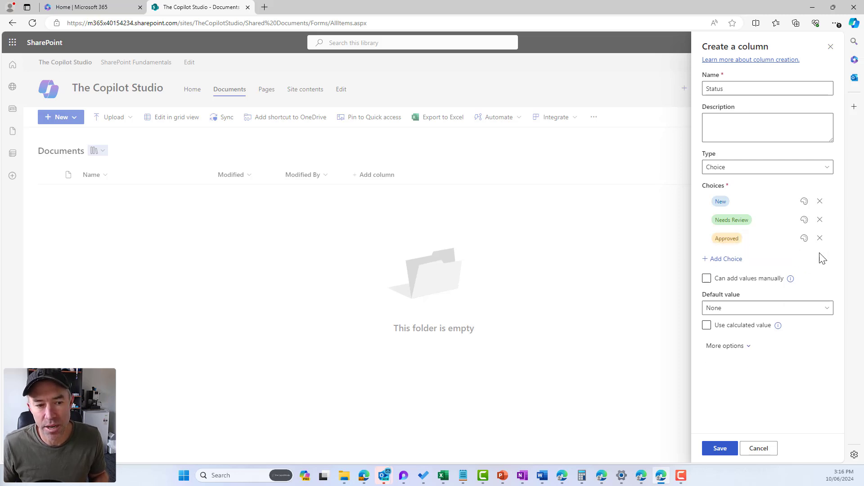
left_click(720, 448)
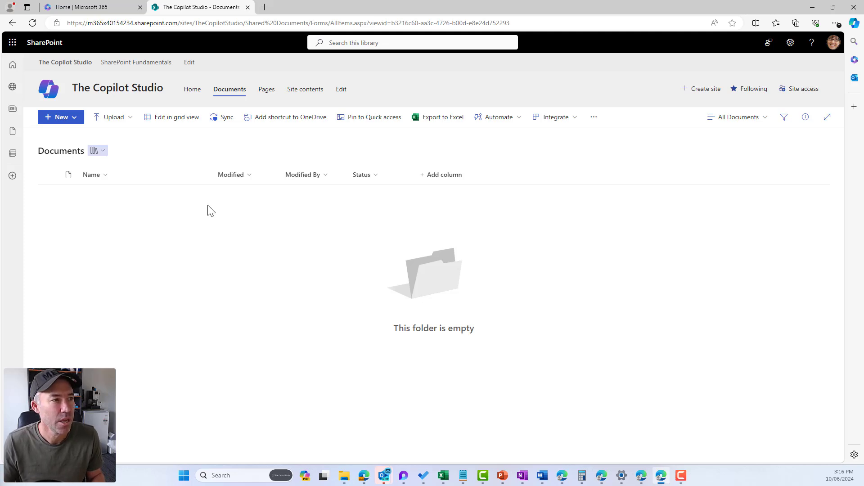
From the site home page, create a blank document library named Policies
left_click(53, 119)
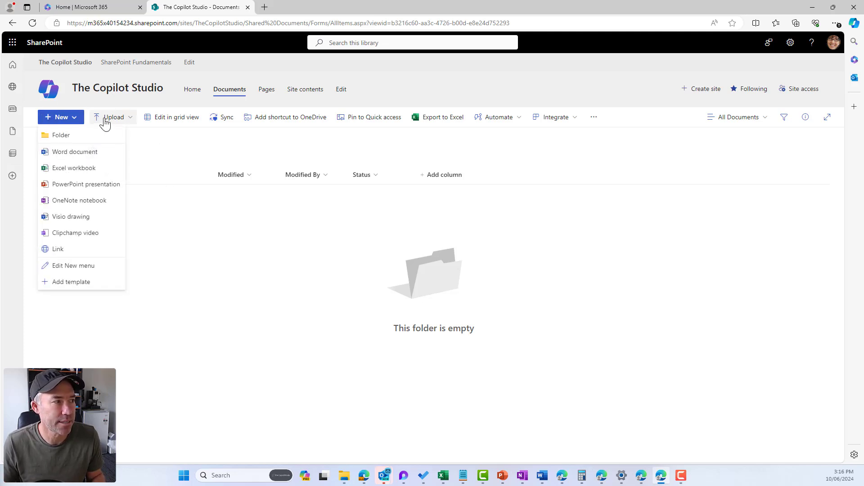
left_click(192, 89)
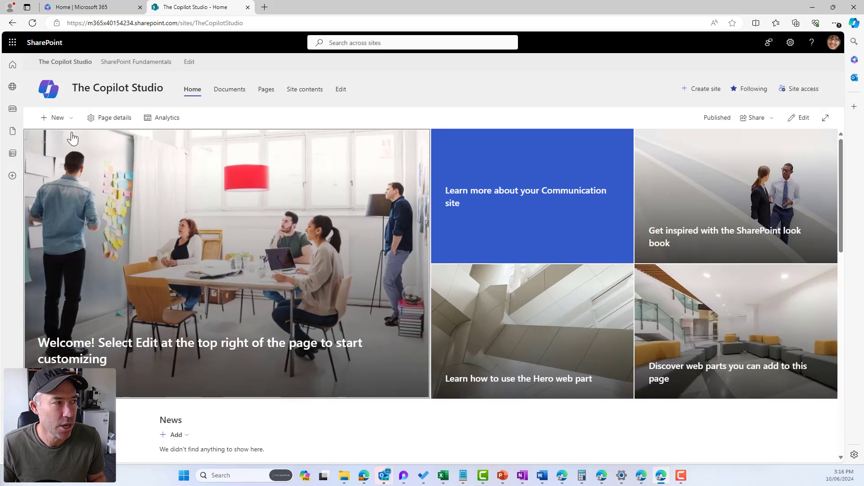
left_click(61, 119)
left_click(391, 232)
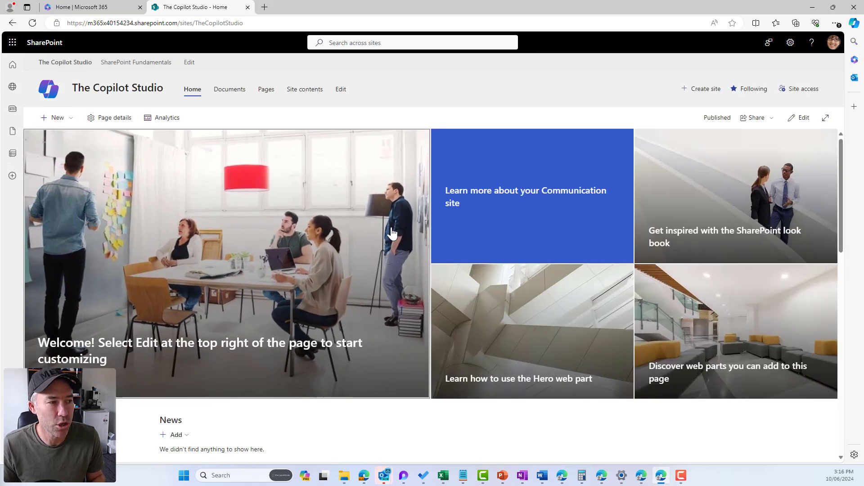
left_click(440, 237)
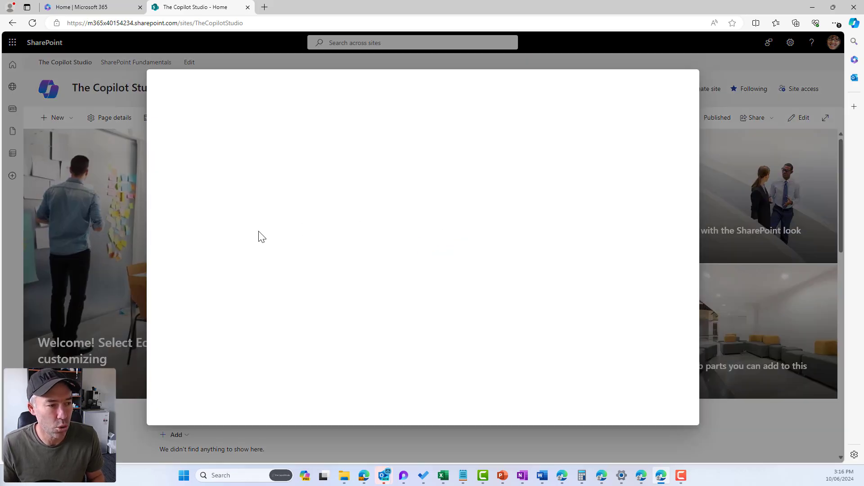
left_click(187, 161)
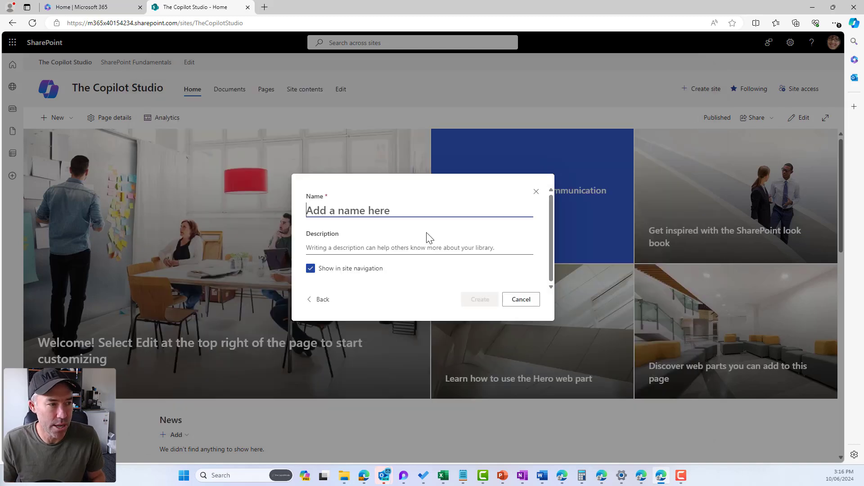
type("Policies")
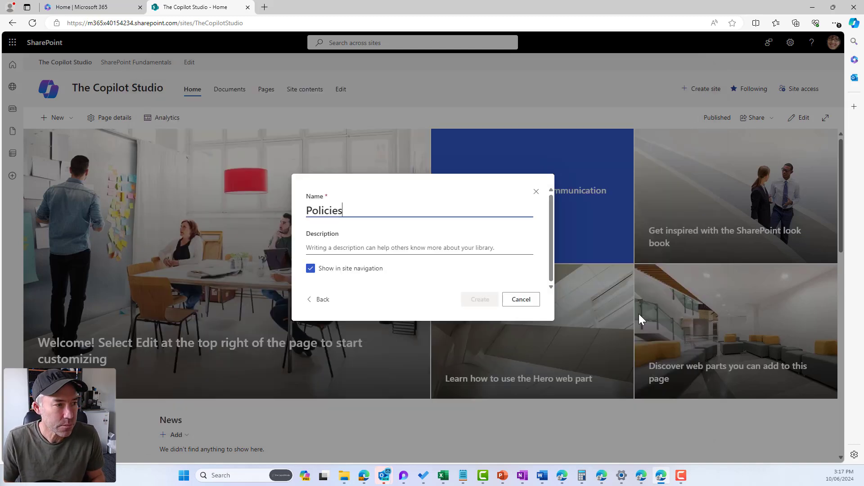
left_click(489, 302)
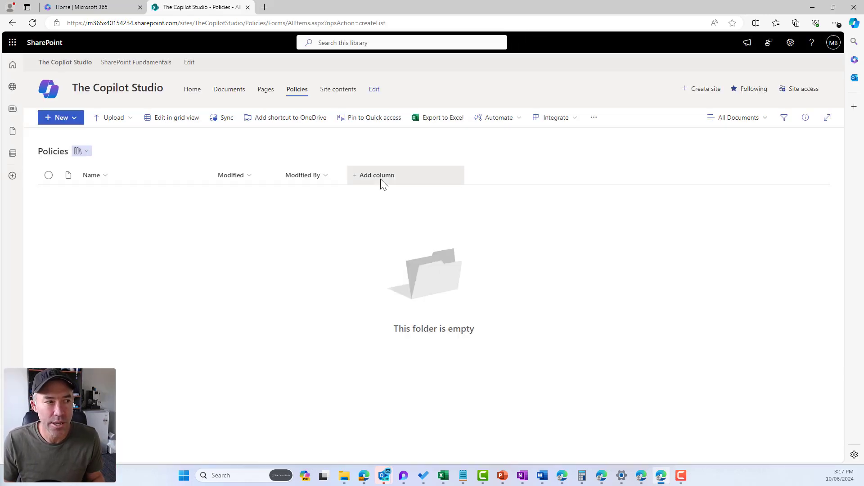
left_click(380, 180)
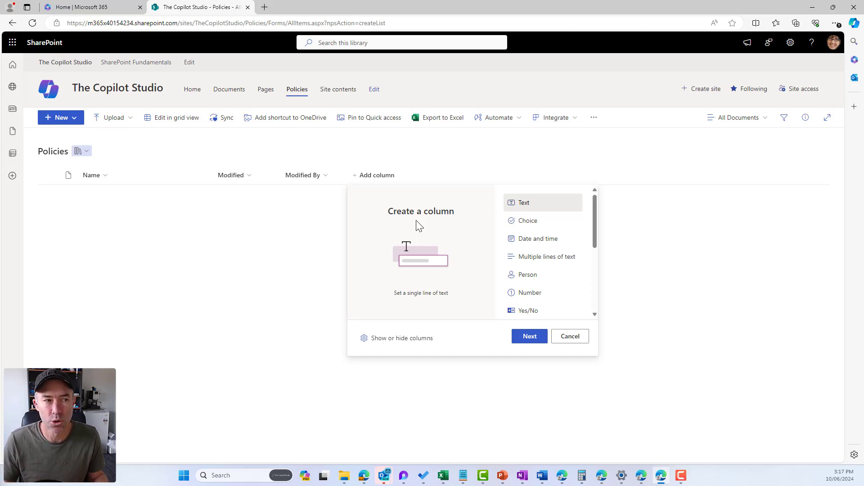
left_click(716, 167)
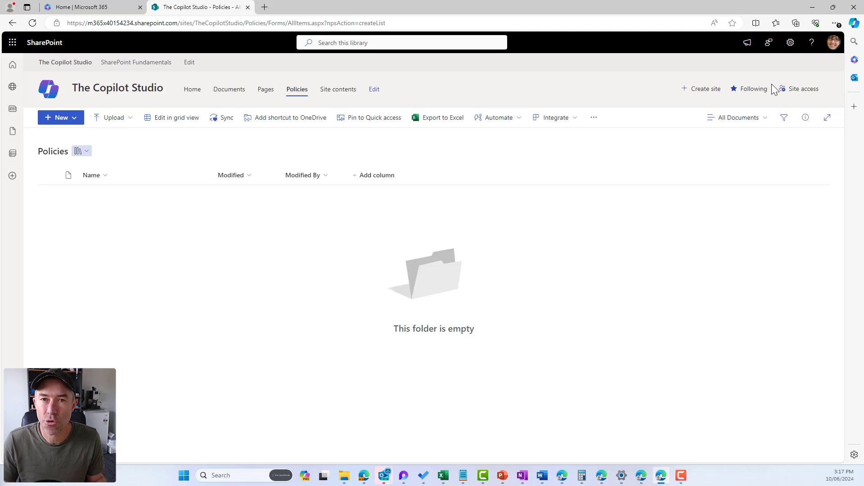
Go through Site Settings to the Site Columns page and open Create column
left_click(791, 43)
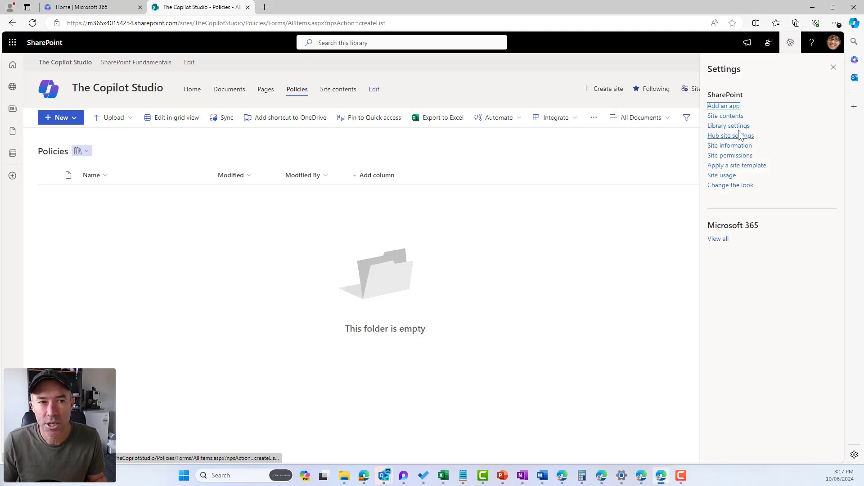
left_click(718, 146)
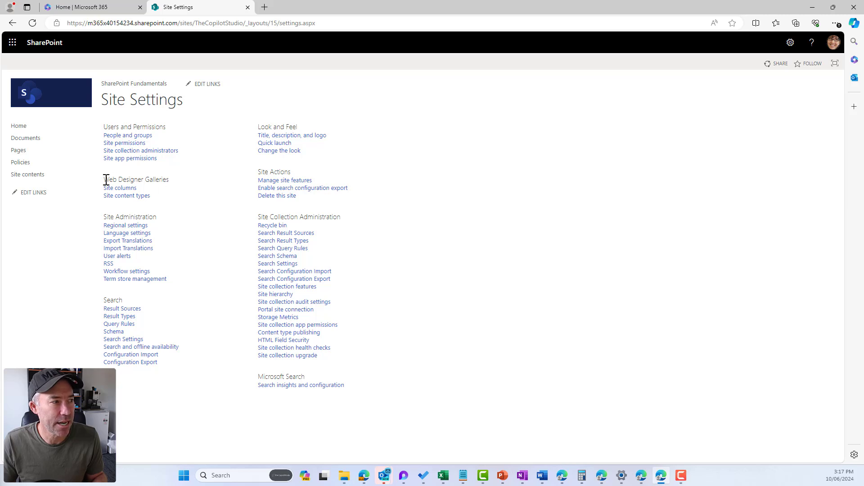
left_click_drag(104, 179, 166, 176)
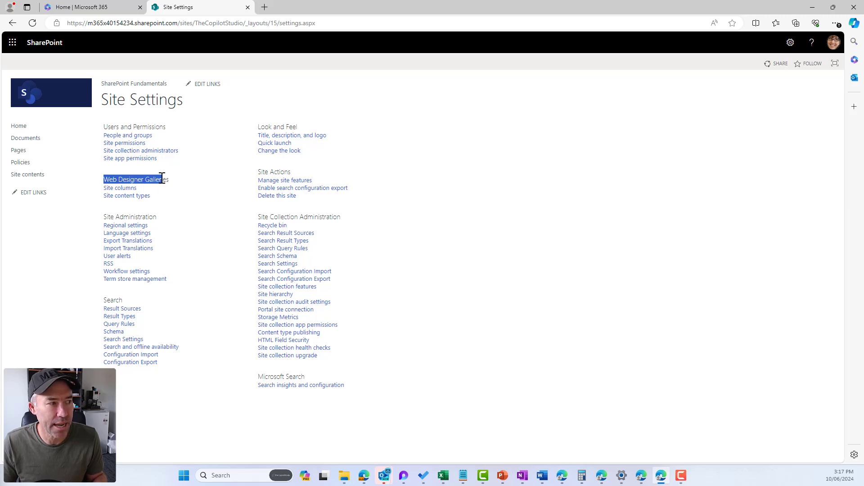
left_click(115, 204)
left_click(122, 197)
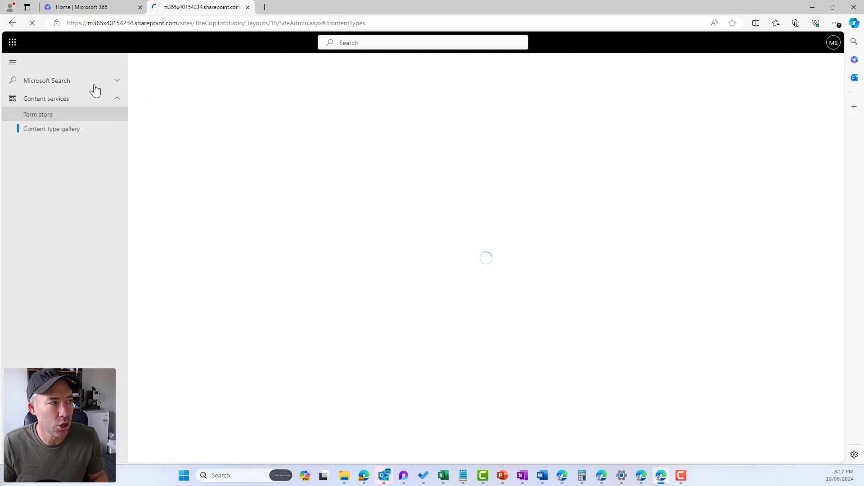
left_click(15, 25)
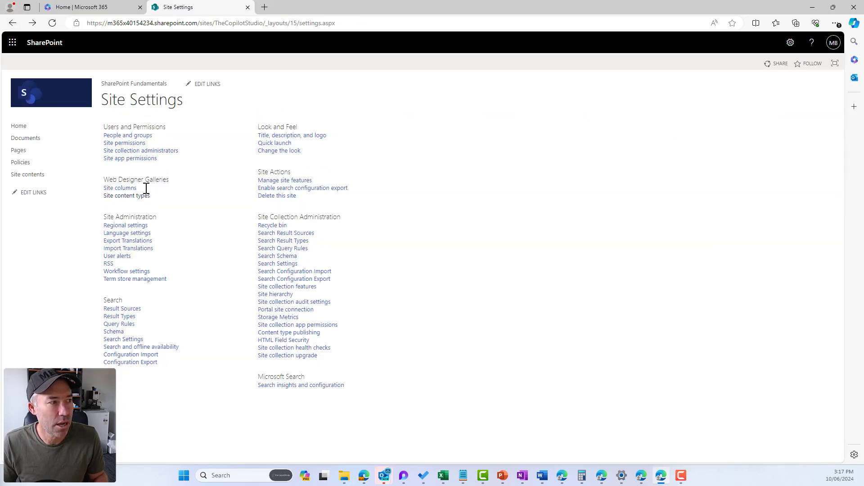
left_click(124, 192)
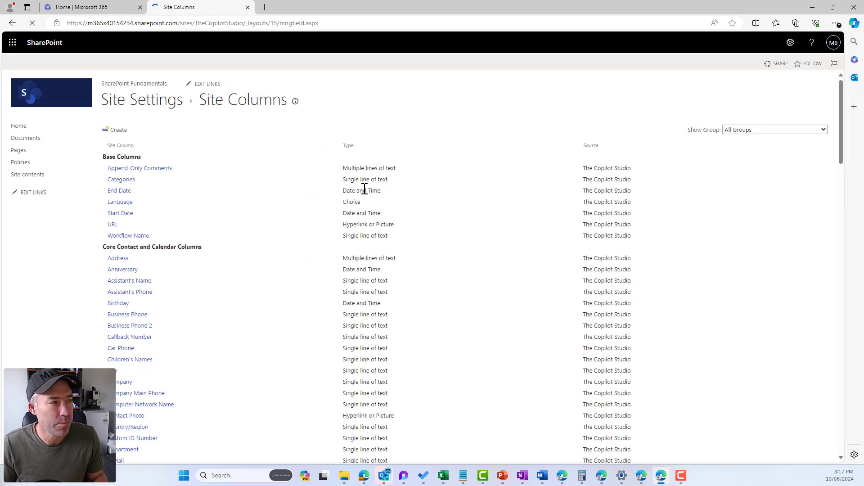
left_click(117, 131)
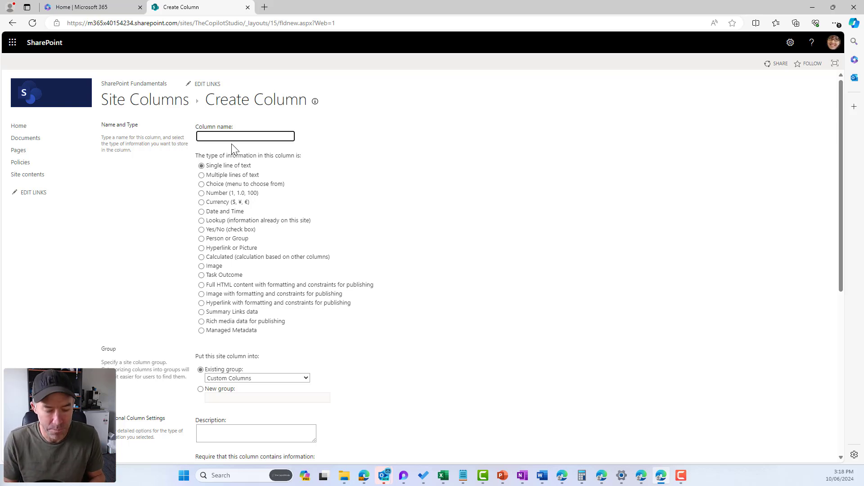
Name the new site column Category and set its type to Choice
type("C")
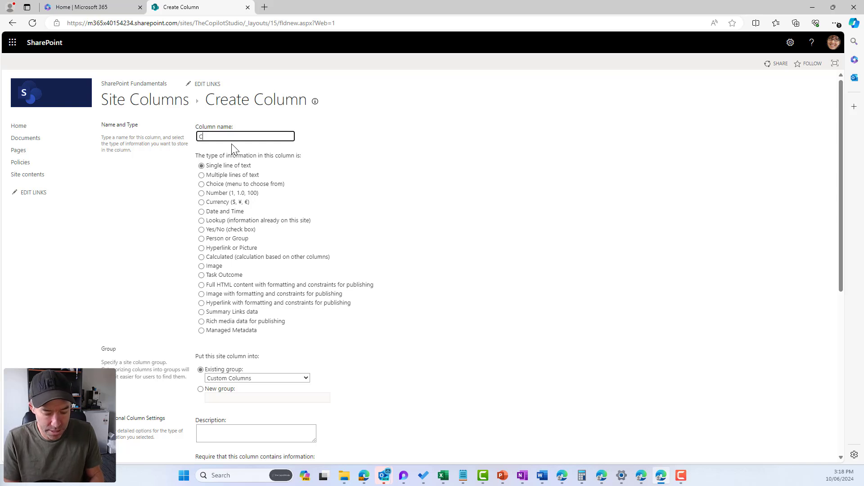
type("ategory")
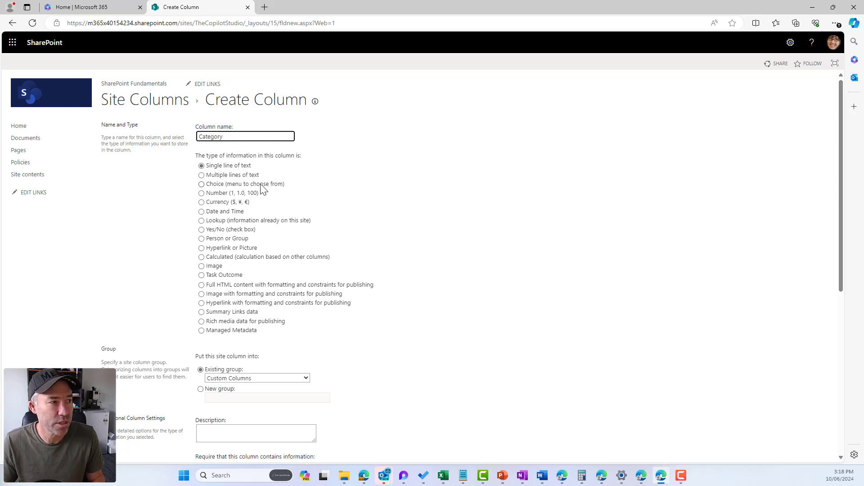
left_click(246, 184)
scroll(376, 293, "down", 3)
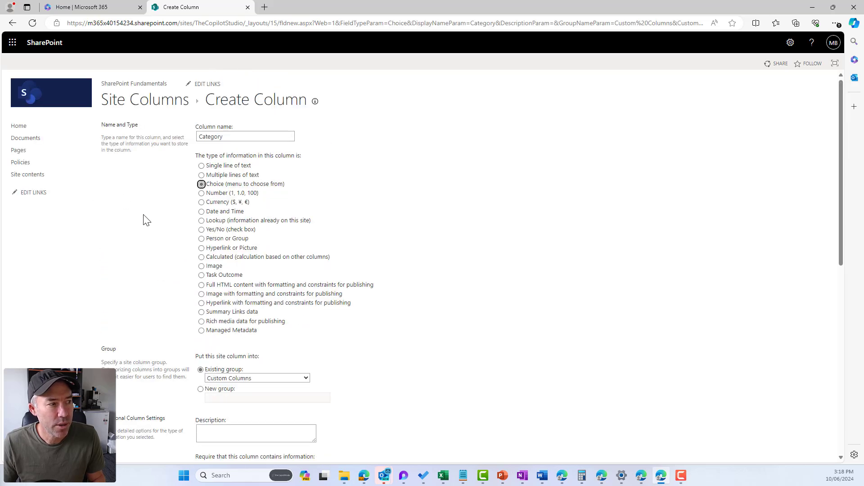
scroll(146, 234, "down", 1)
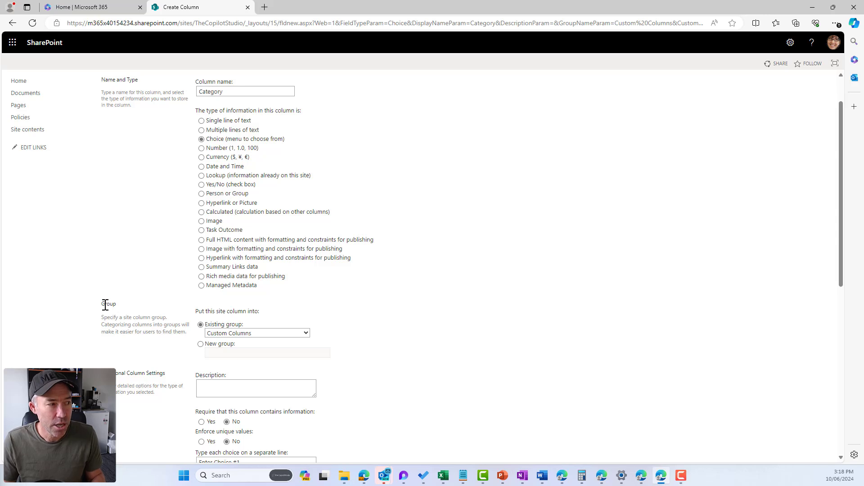
left_click_drag(105, 305, 133, 309)
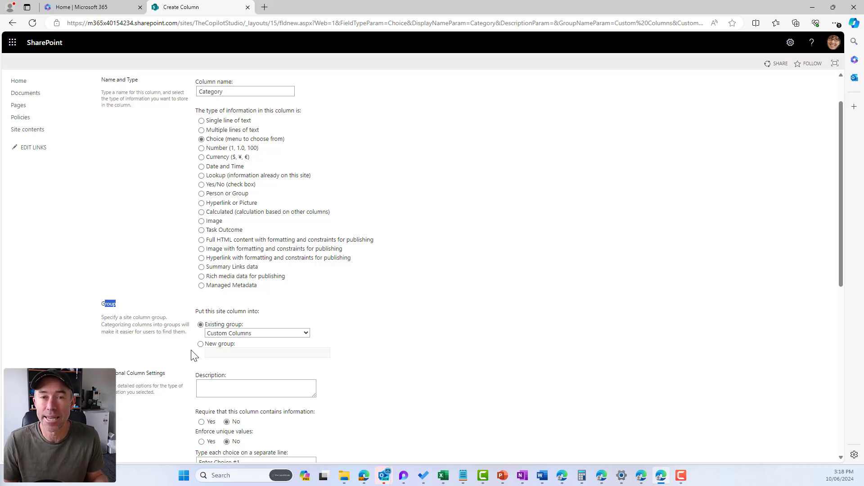
Put the column in a new group named CopilotStudioSiteColumns
left_click(204, 349)
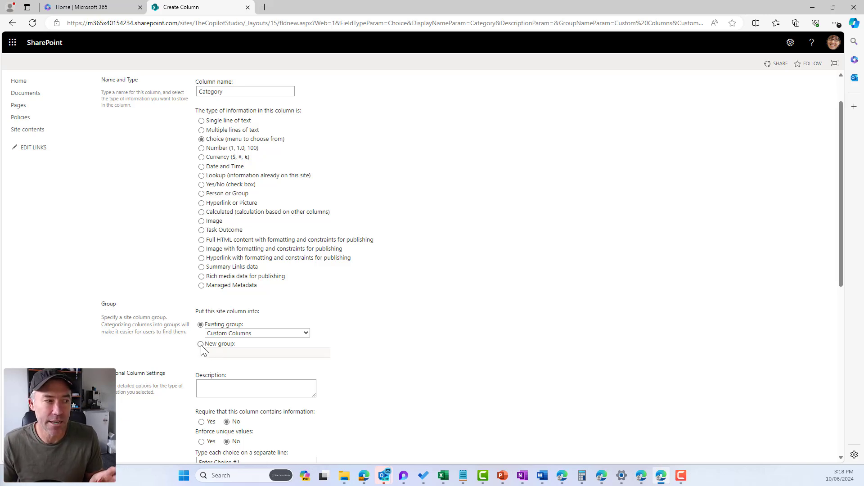
left_click(201, 345)
left_click(220, 352)
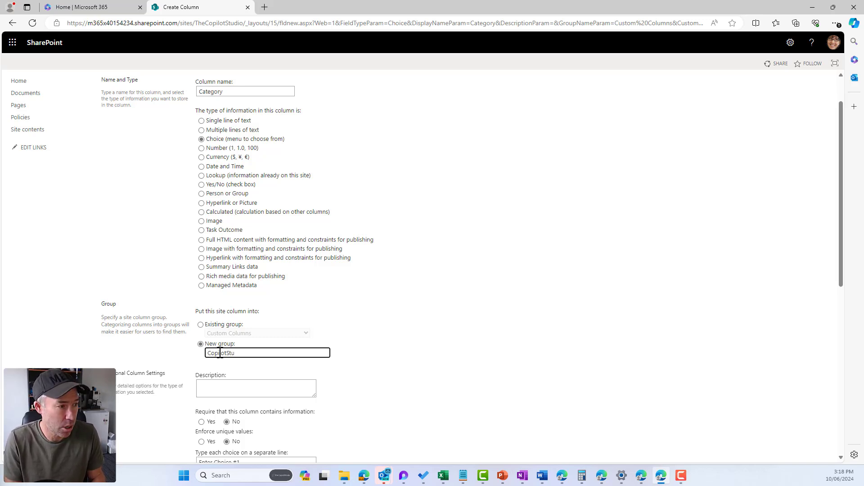
type("CopilotStudioSiteColumns")
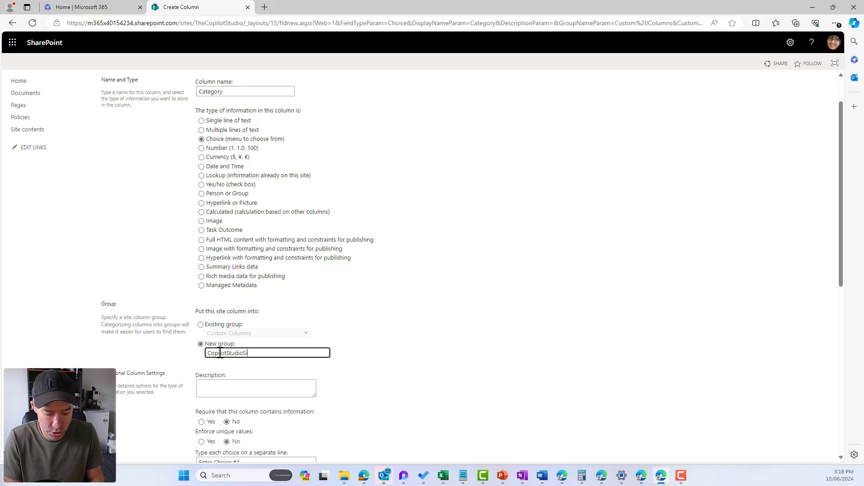
left_click(371, 387)
scroll(370, 388, "down", 3)
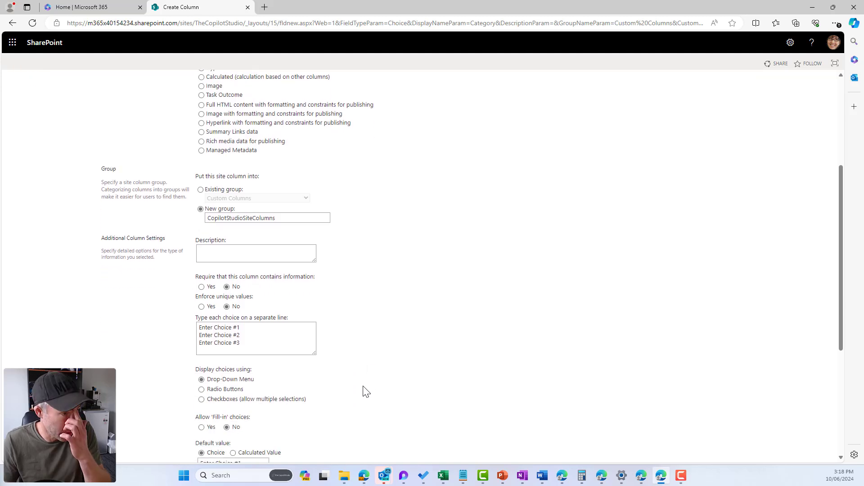
Replace the placeholder choices with Policy, Procedure, Work Instruction and Guide, correcting the misspelling
scroll(362, 390, "up", 3)
scroll(363, 391, "down", 3)
left_click_drag(266, 343, 196, 328)
type("Policies")
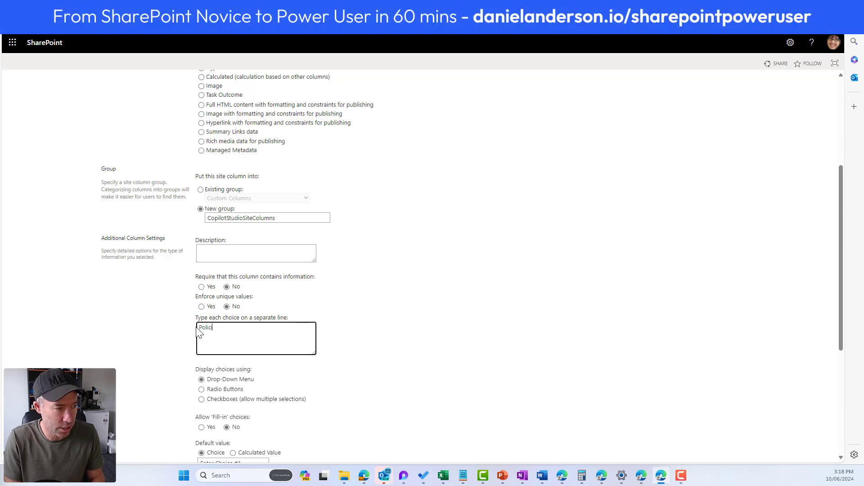
key("Return")
type("Procedure")
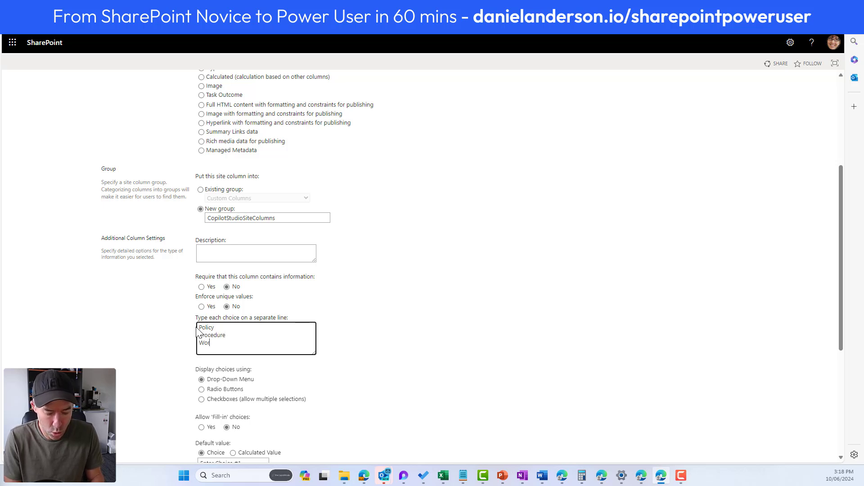
type("struction")
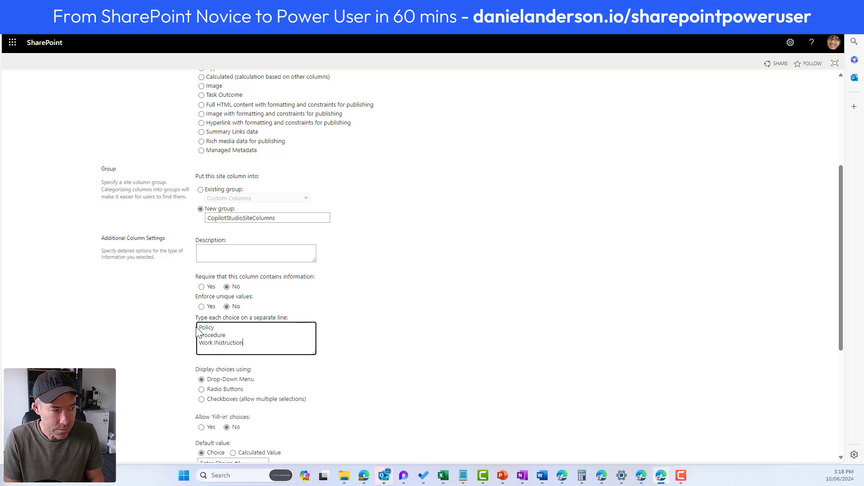
key("BackSpace")
key("BackSpace")
key("BackSpace")
key("BackSpace")
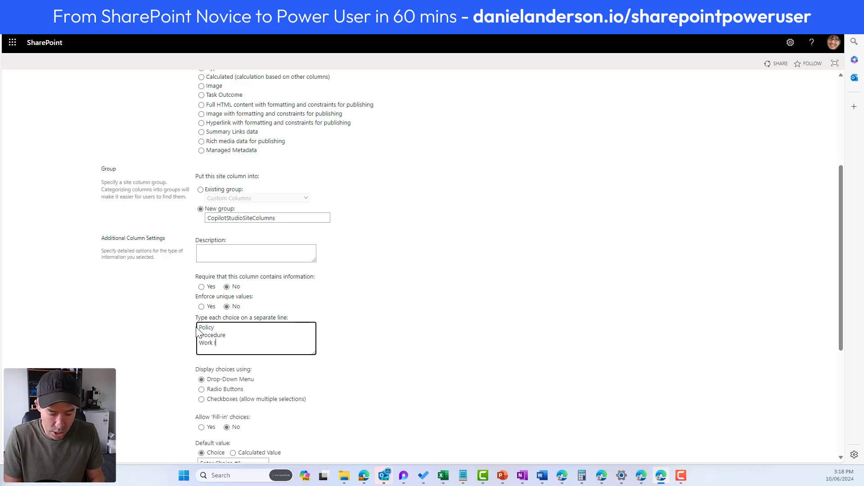
type("tuction")
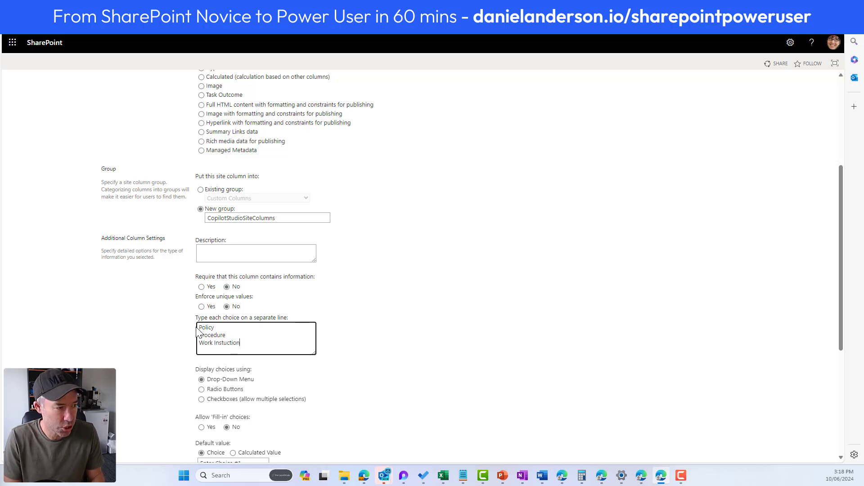
key("Return")
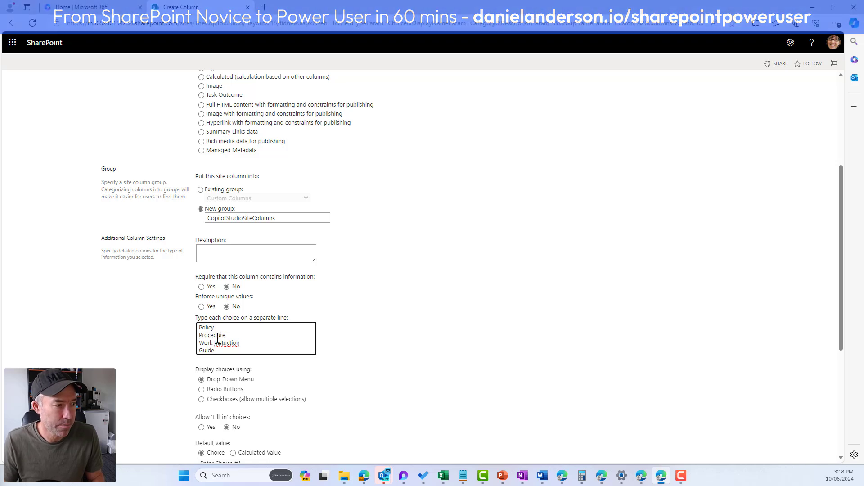
double_click(221, 342)
left_click(221, 343)
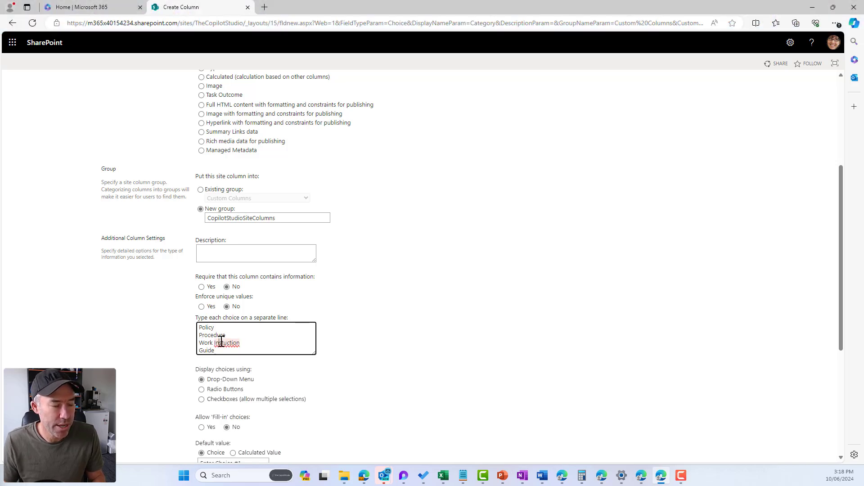
right_click(221, 343)
left_click(252, 222)
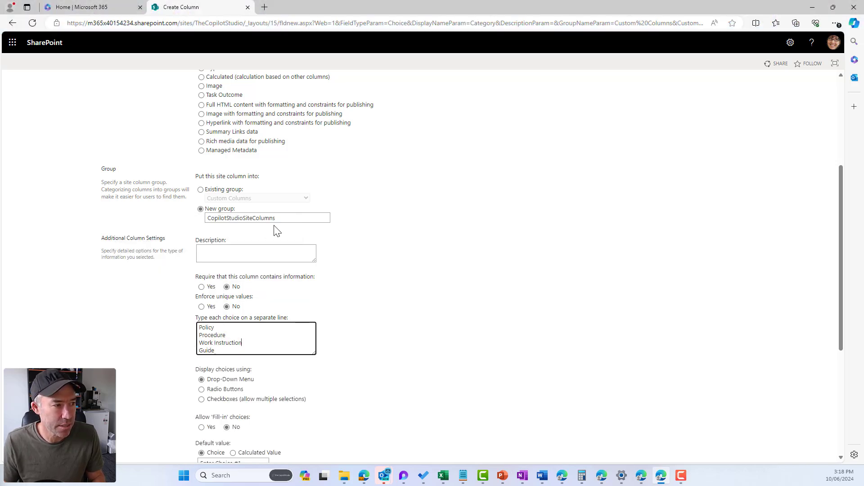
left_click(449, 279)
Clear the Default value box so the column has no default choice
scroll(441, 283, "down", 4)
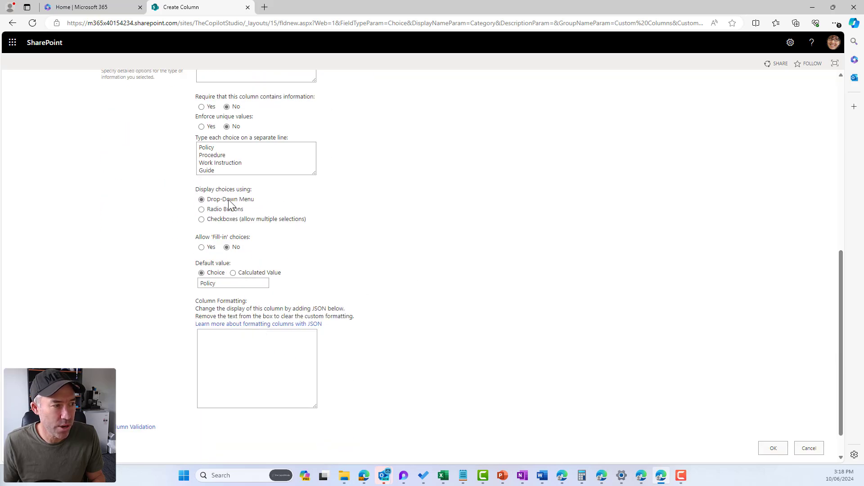
scroll(453, 315, "down", 1)
left_click(217, 251)
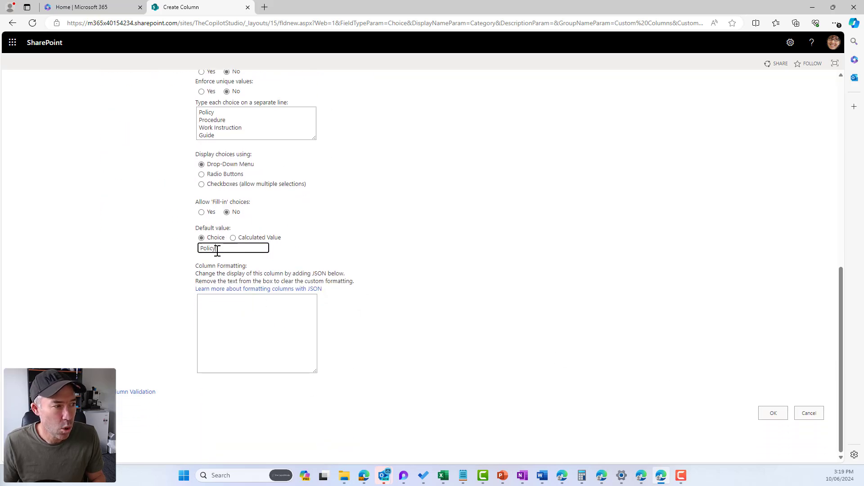
key("ctrl+a")
key("BackSpace")
After the name-in-use warning, rename the column to DocumentCategory and save it
left_click(785, 412)
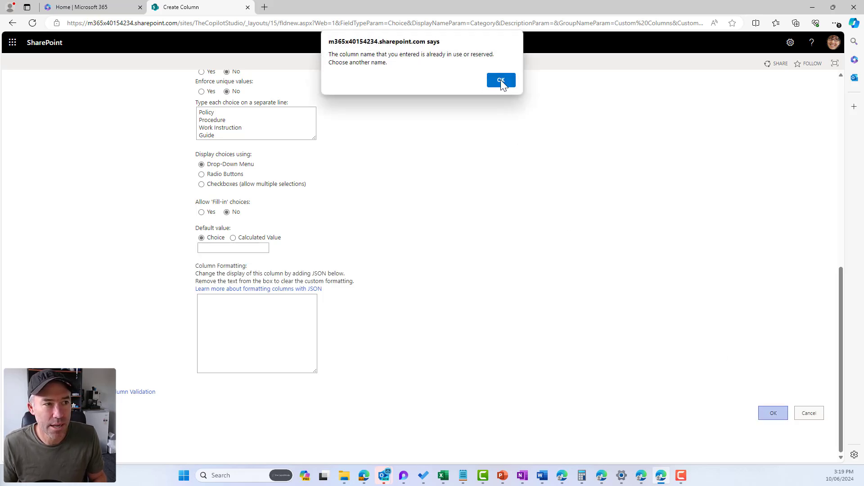
left_click(501, 80)
left_click(201, 137)
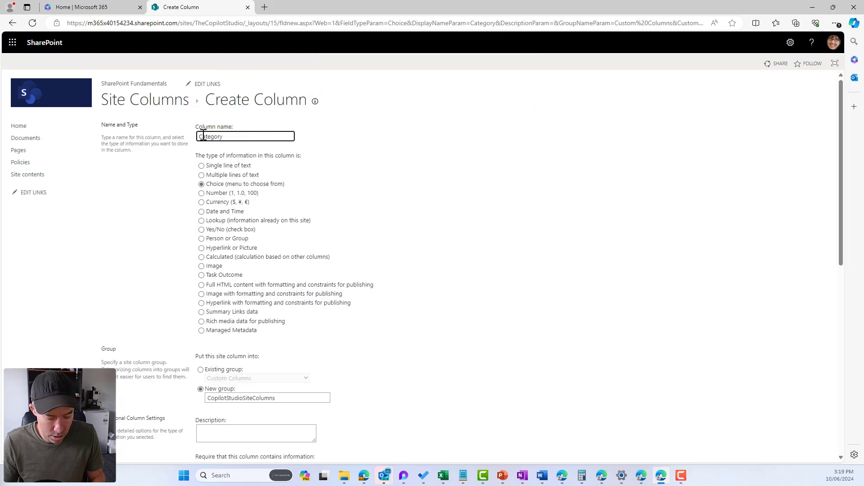
type("Document")
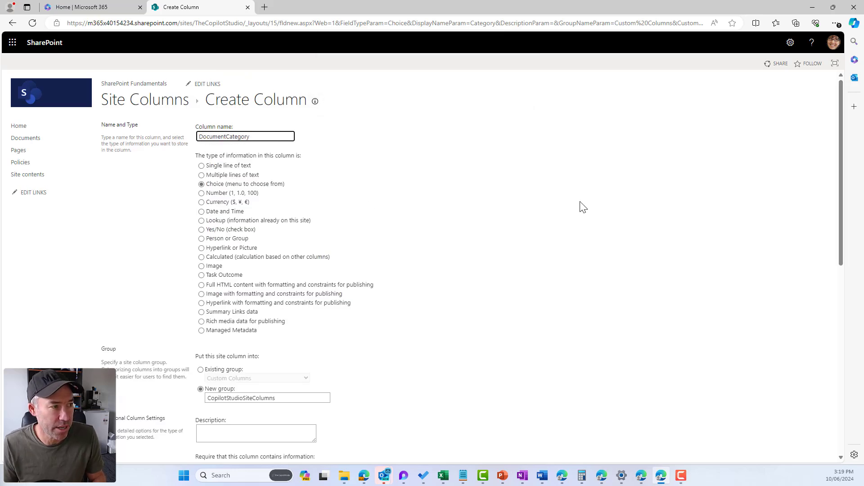
scroll(716, 338, "down", 9)
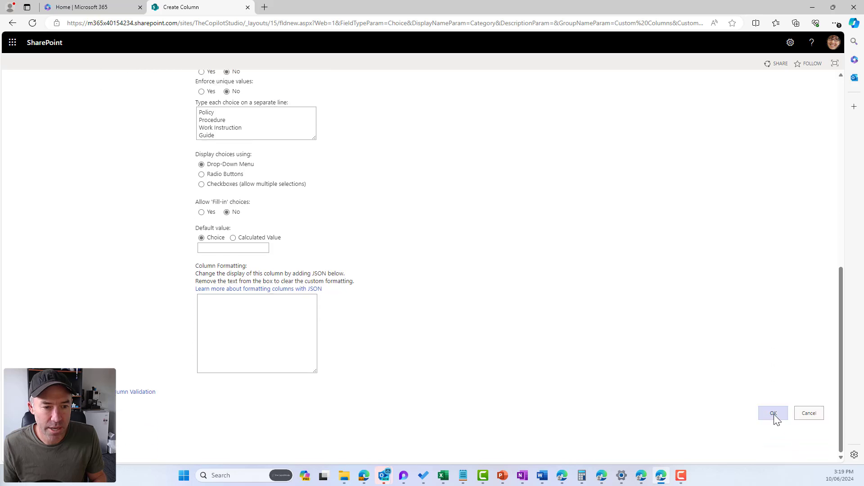
left_click(774, 414)
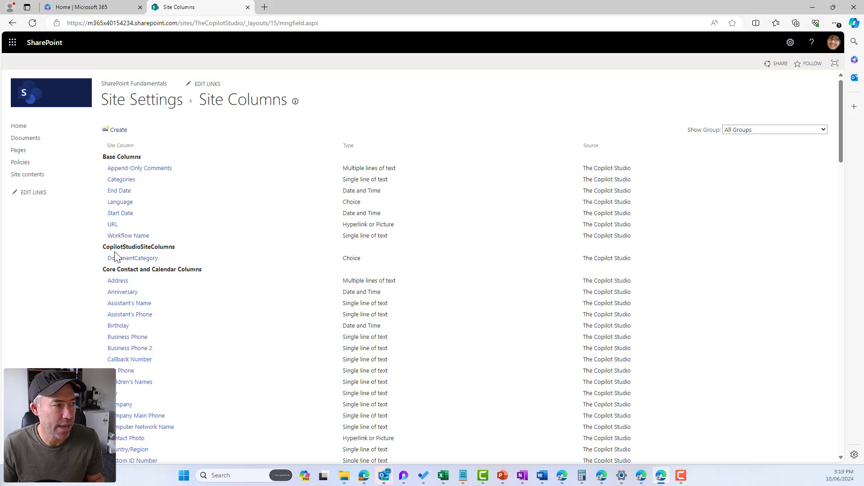
Return from the Site Columns list to the Documents library
left_click_drag(105, 246, 202, 250)
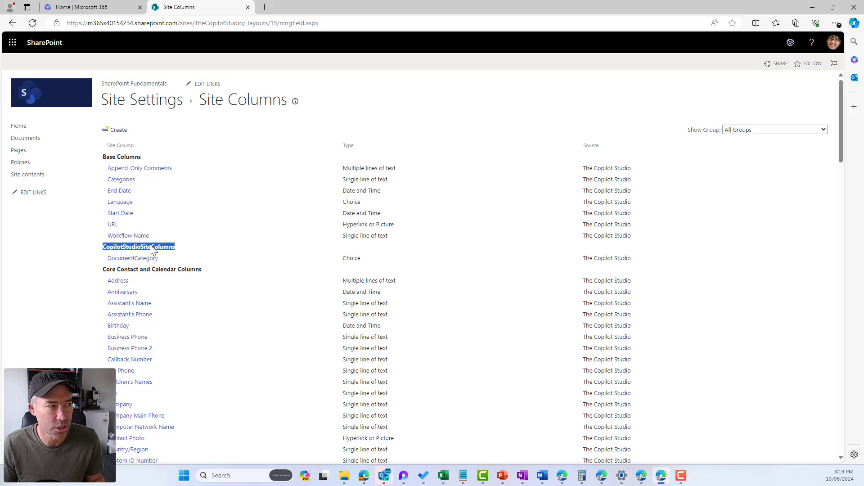
left_click(64, 143)
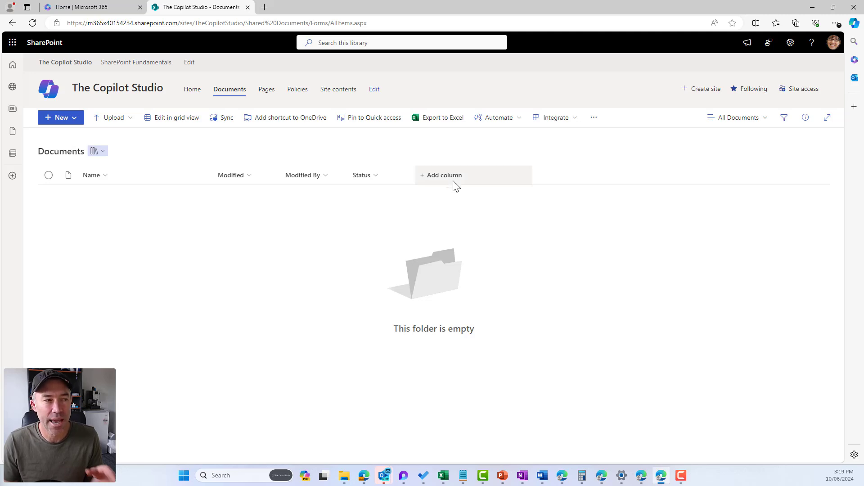
Open the Documents library's full settings page and choose Add from existing site columns
left_click(791, 42)
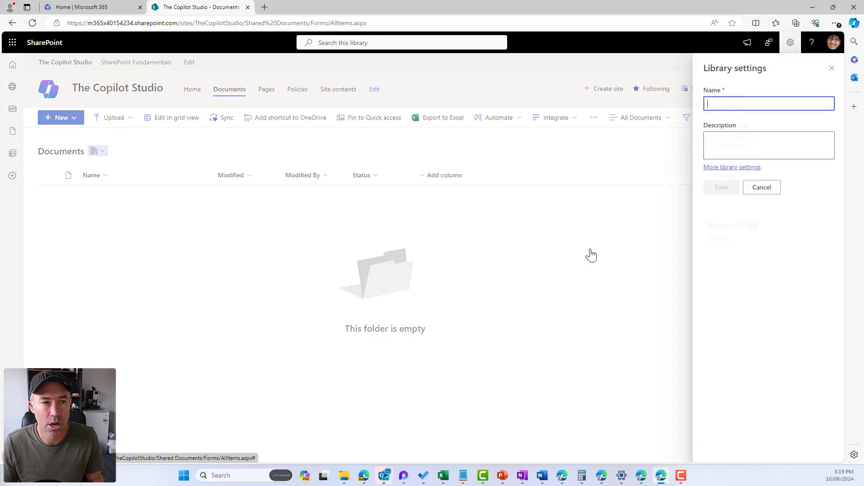
left_click(721, 168)
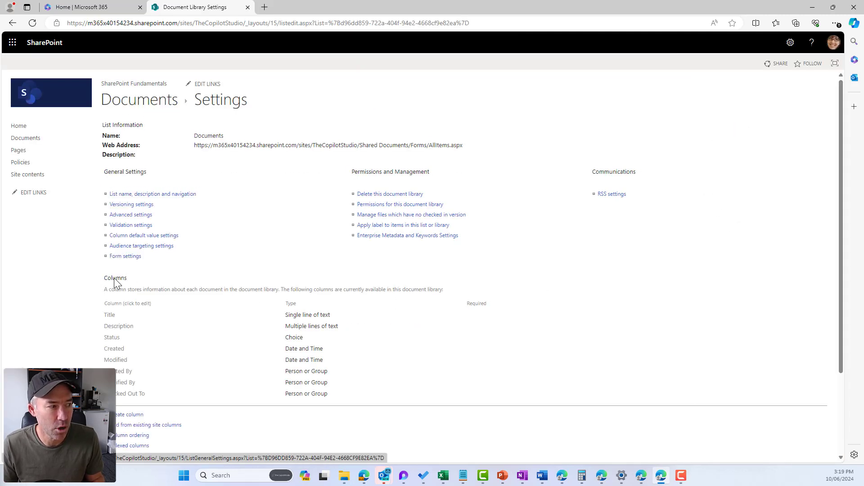
key("ctrl+a")
left_click(412, 345)
scroll(386, 348, "down", 1)
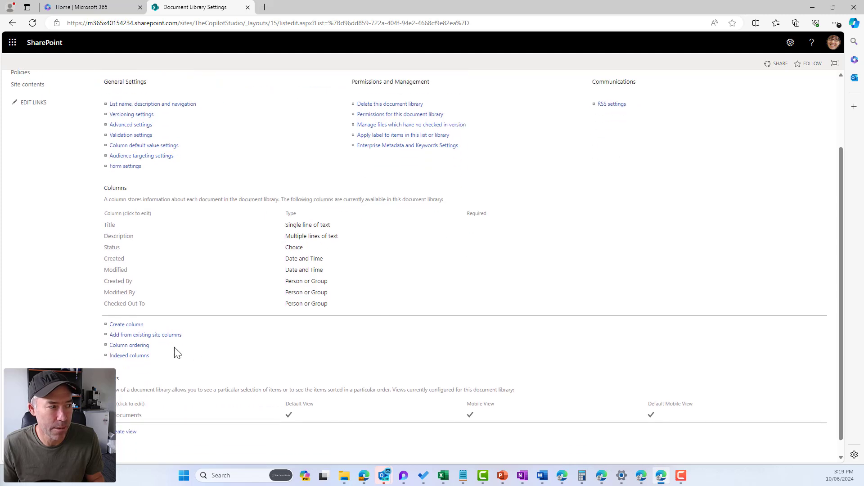
left_click(125, 336)
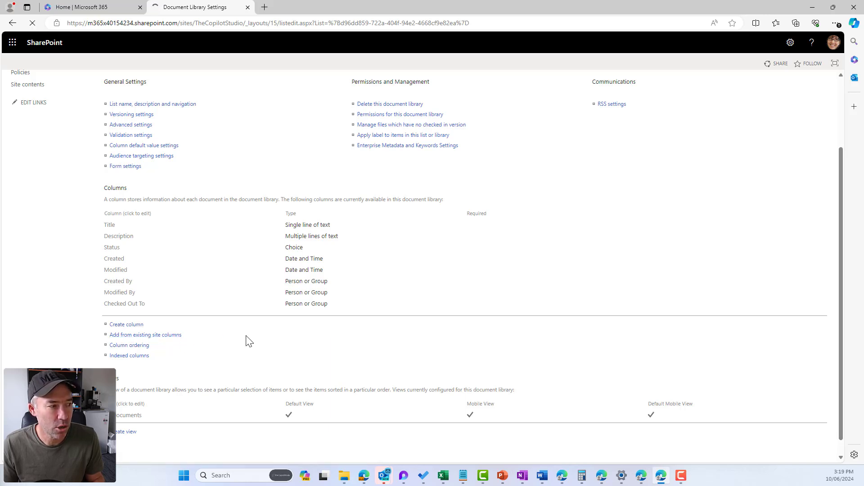
Add DocumentCategory from the CopilotStudioSiteColumns group to the Documents library
left_click(255, 143)
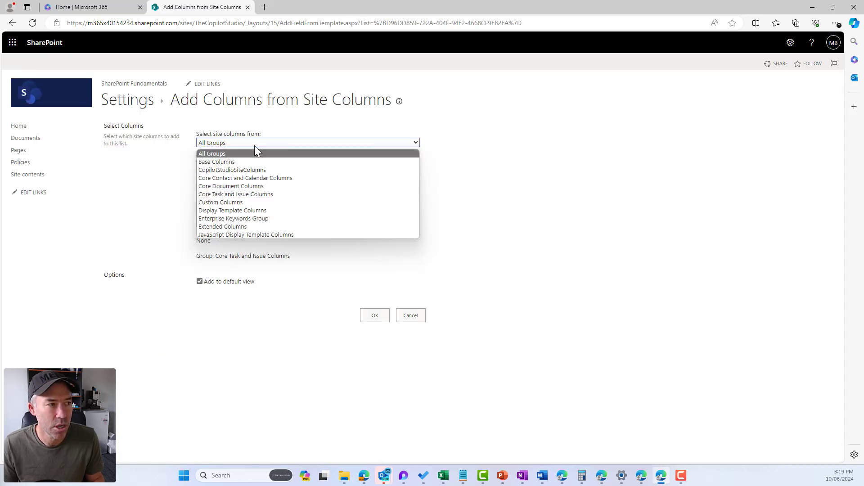
left_click(246, 169)
left_click(315, 182)
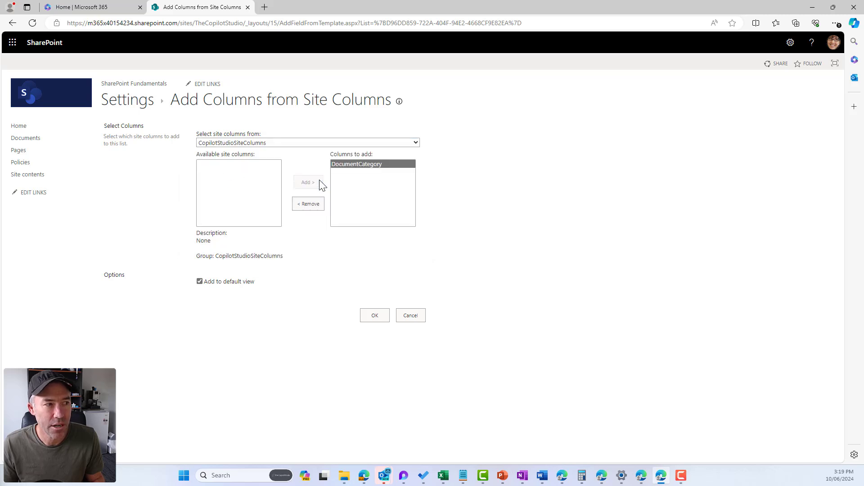
left_click(381, 315)
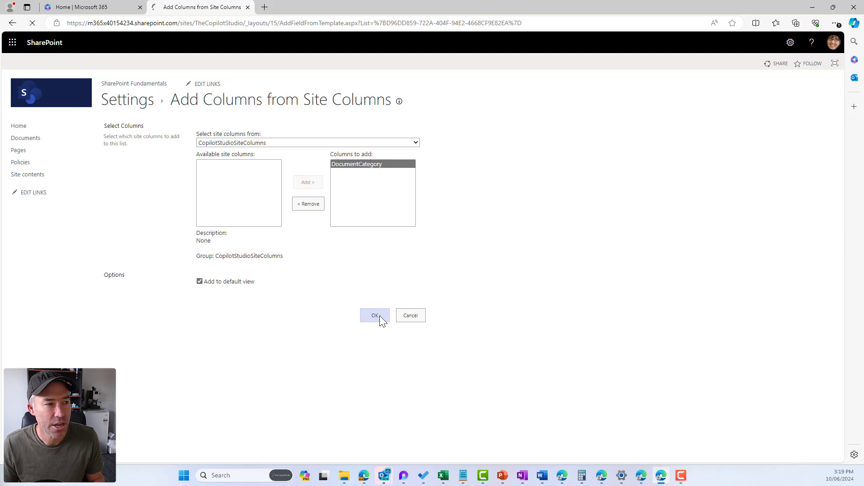
mouse_move(344, 475)
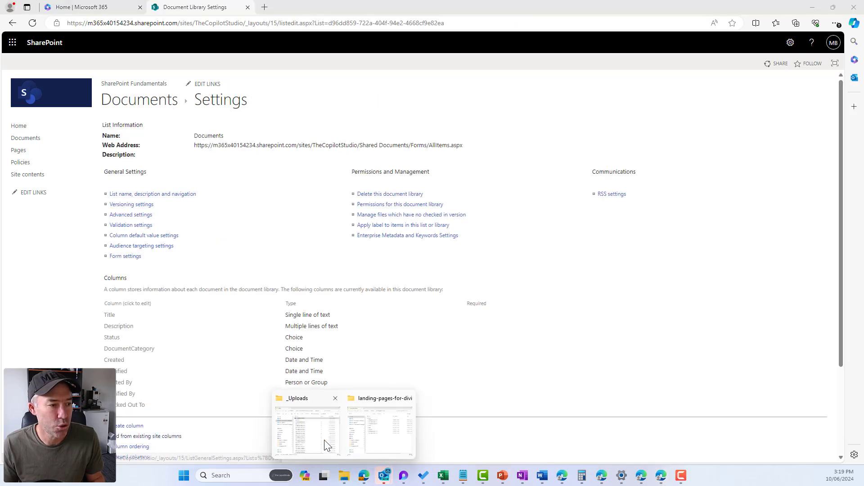
left_click(305, 442)
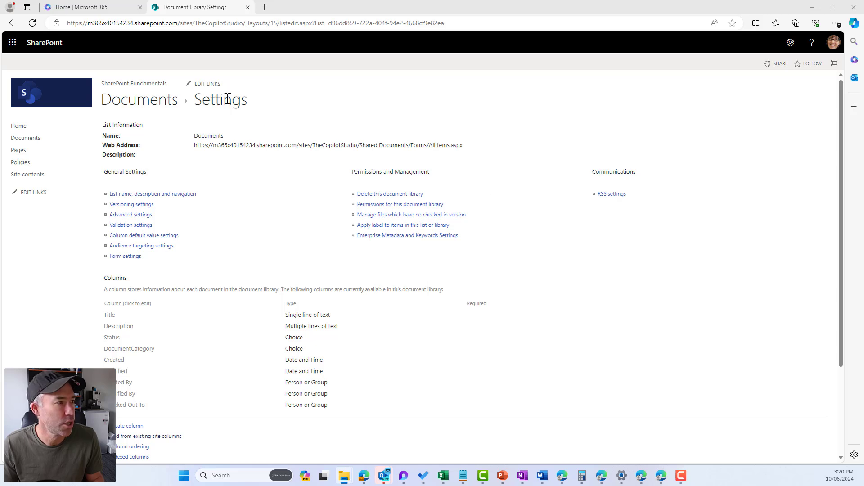
Show the details pane for Employment Offer Letter.docx in the Documents library
left_click(423, 145)
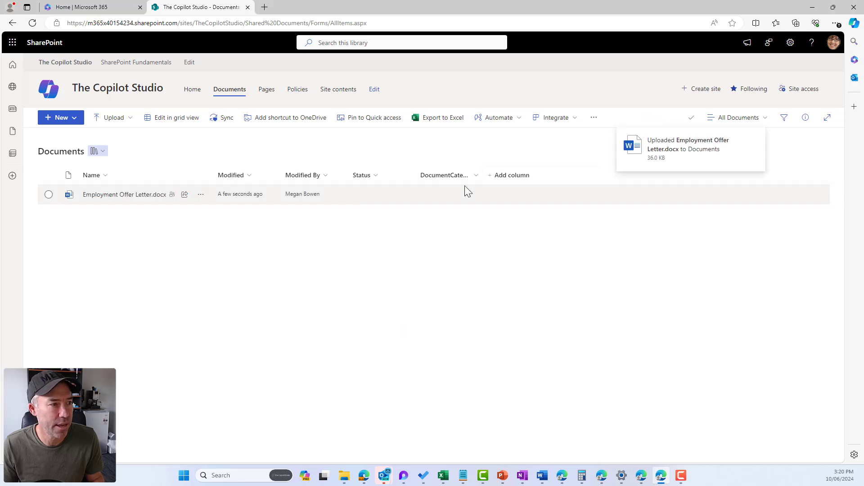
left_click(382, 197)
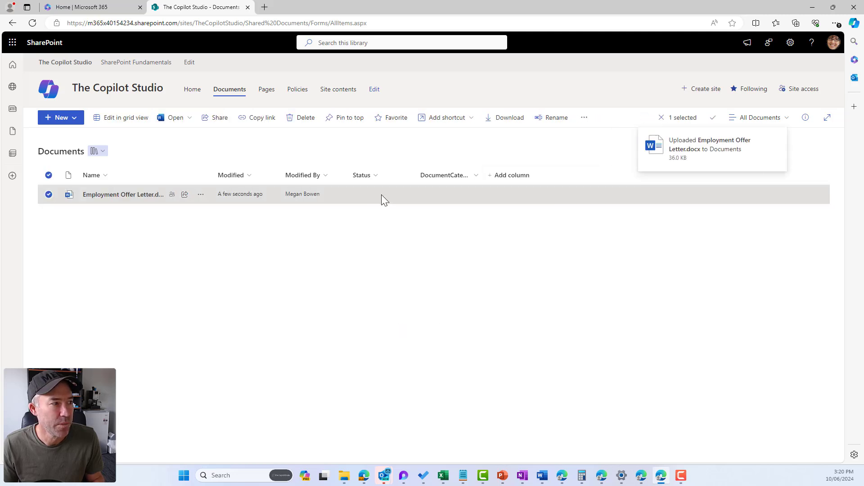
left_click(805, 117)
Give Employment Offer Letter.docx Status New and DocumentCategory Policy, then widen the DocumentCategory column
scroll(767, 270, "down", 2)
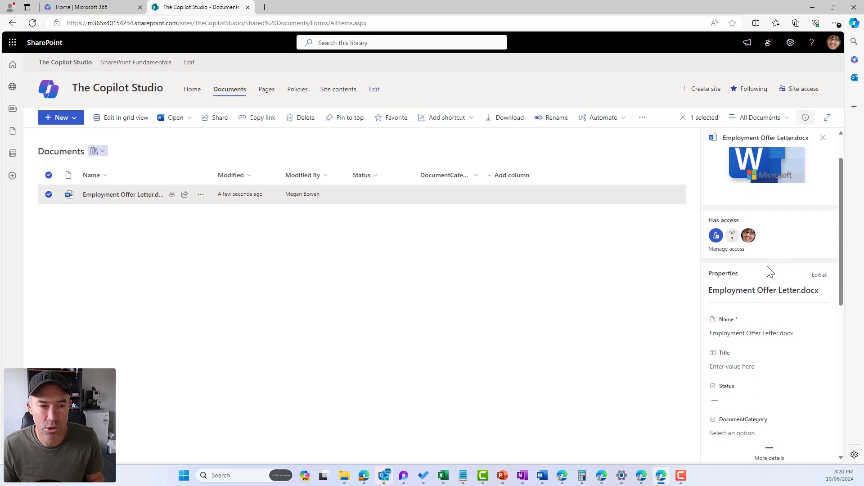
left_click(731, 356)
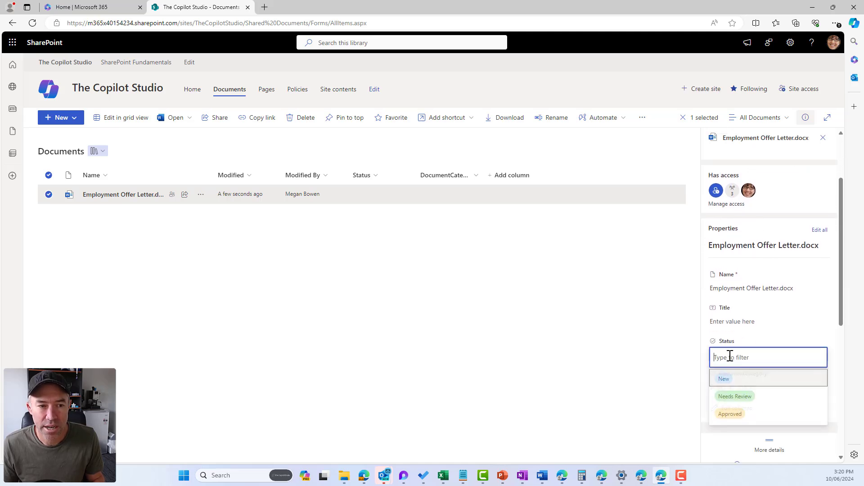
left_click(728, 379)
scroll(752, 360, "down", 1)
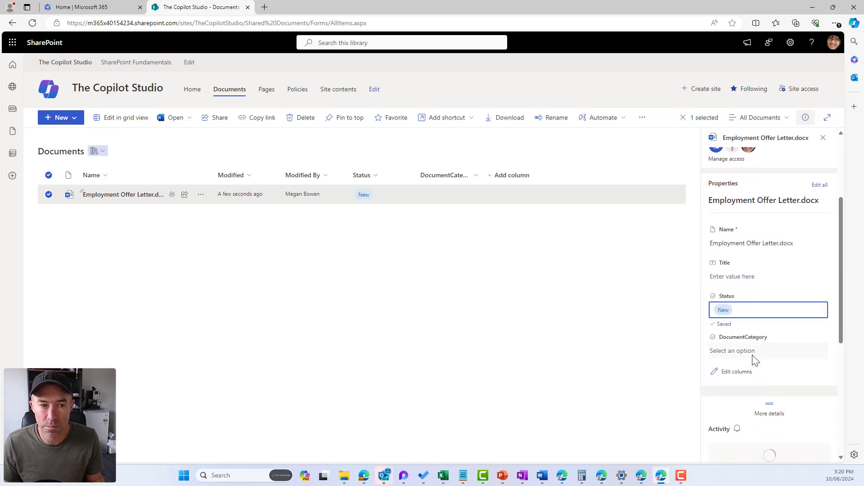
left_click(758, 350)
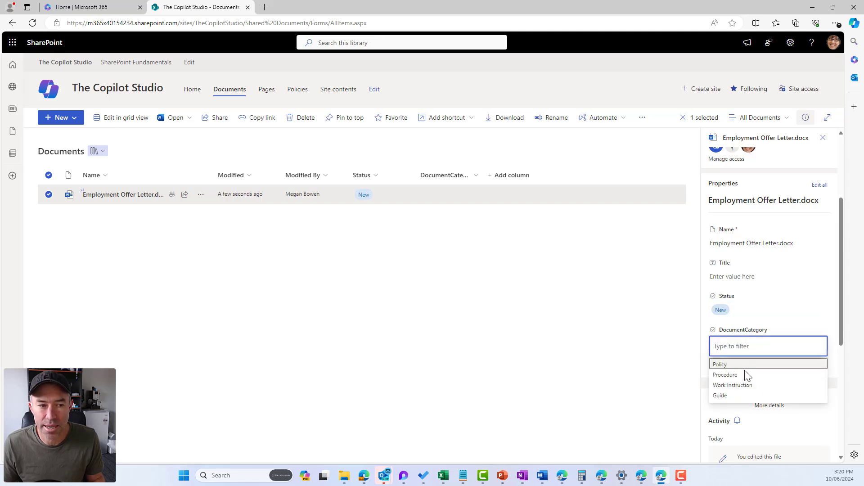
left_click(723, 365)
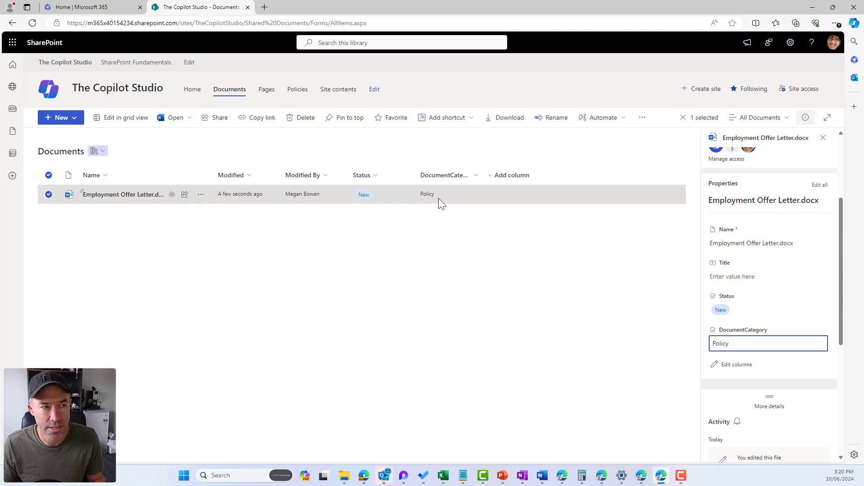
left_click(472, 187)
left_click_drag(486, 174, 541, 175)
Go to the Policies library and reach its full library settings page
left_click(302, 93)
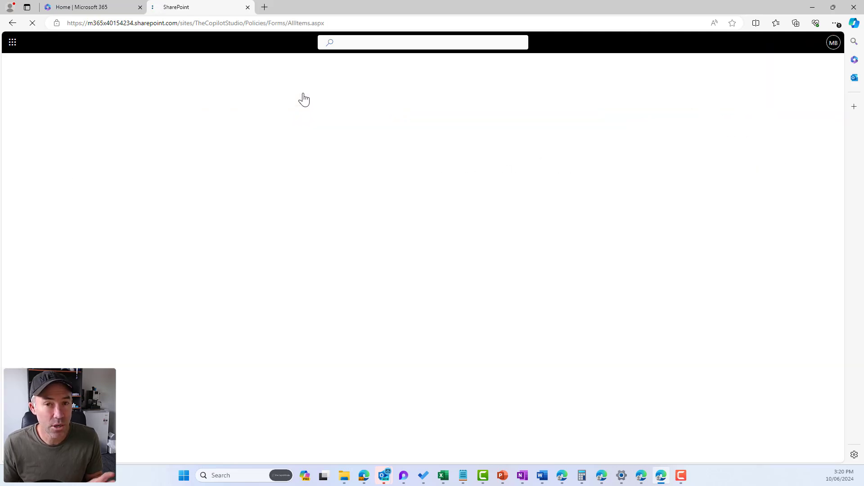
left_click(377, 177)
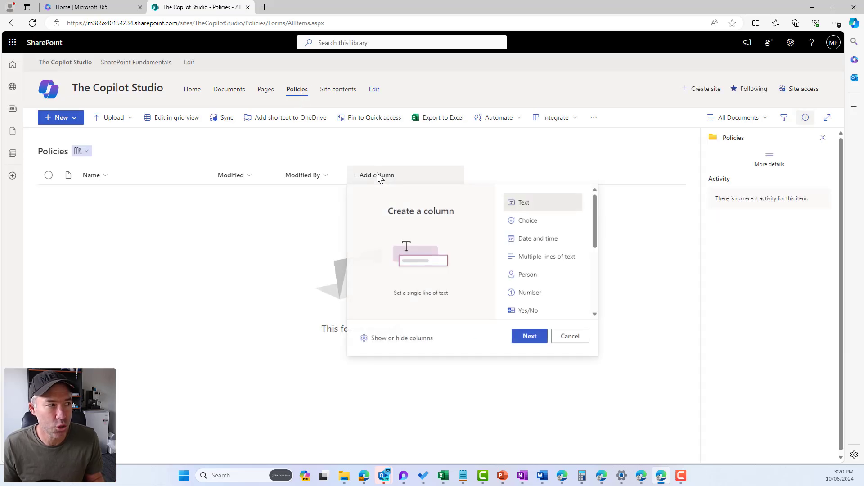
left_click(342, 239)
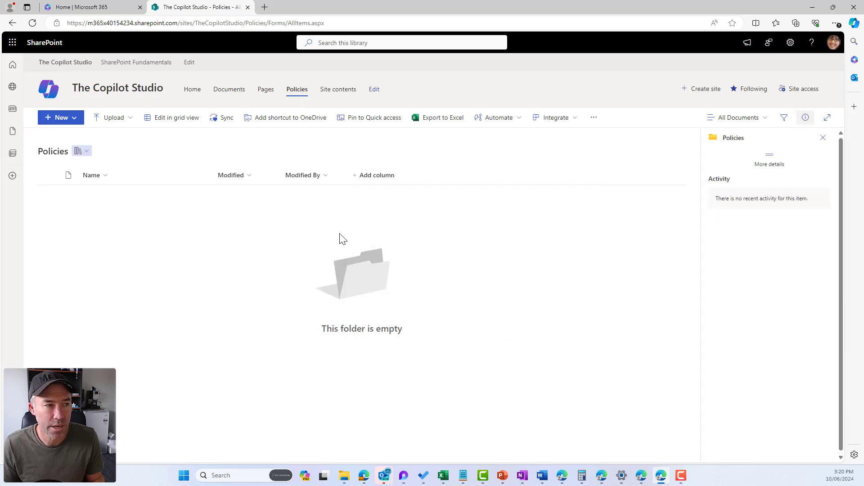
left_click(791, 42)
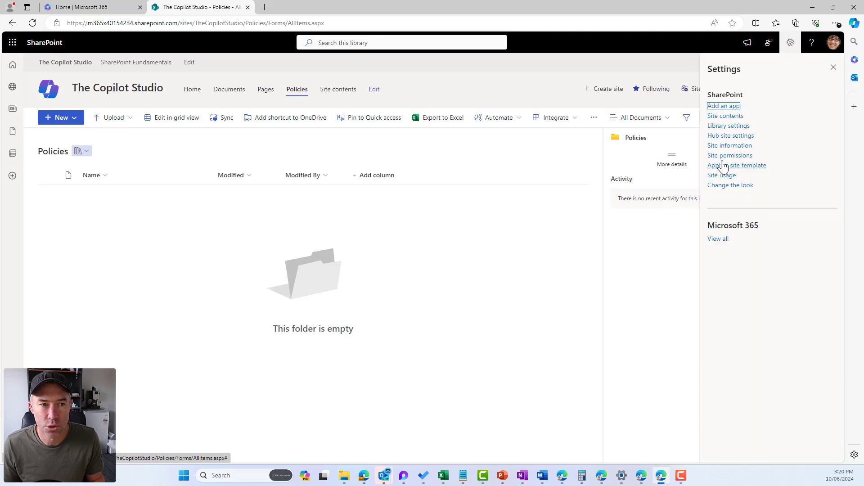
left_click(723, 127)
left_click(712, 167)
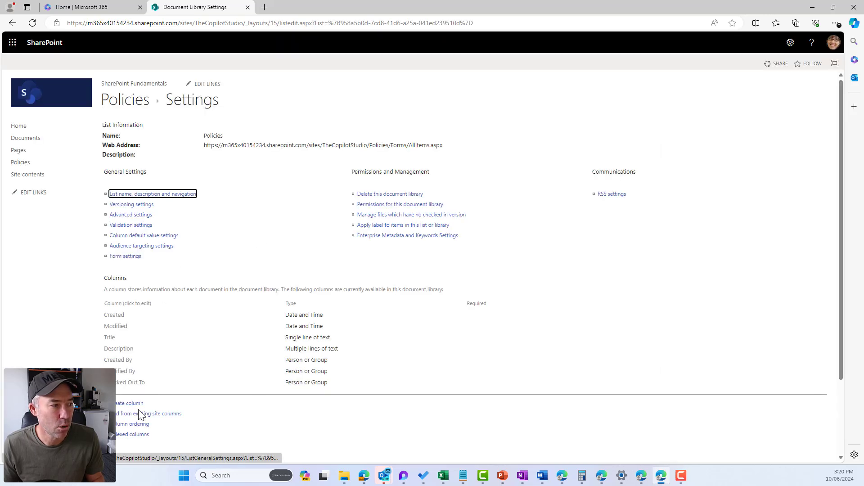
Add the existing DocumentCategory site column from CopilotStudioSiteColumns to the Policies library
left_click(137, 414)
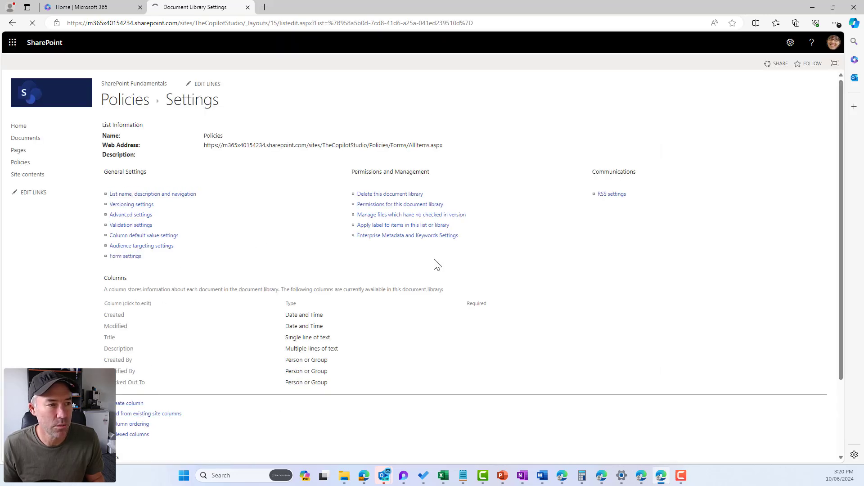
left_click(243, 142)
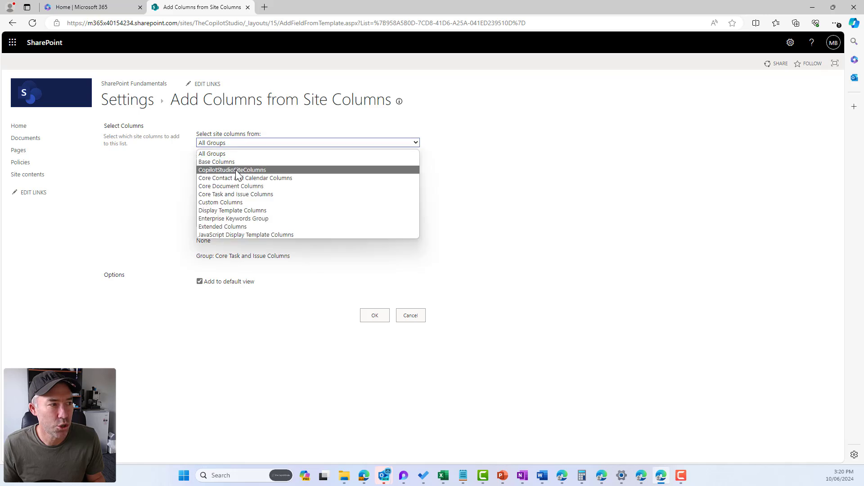
left_click(236, 170)
left_click(308, 182)
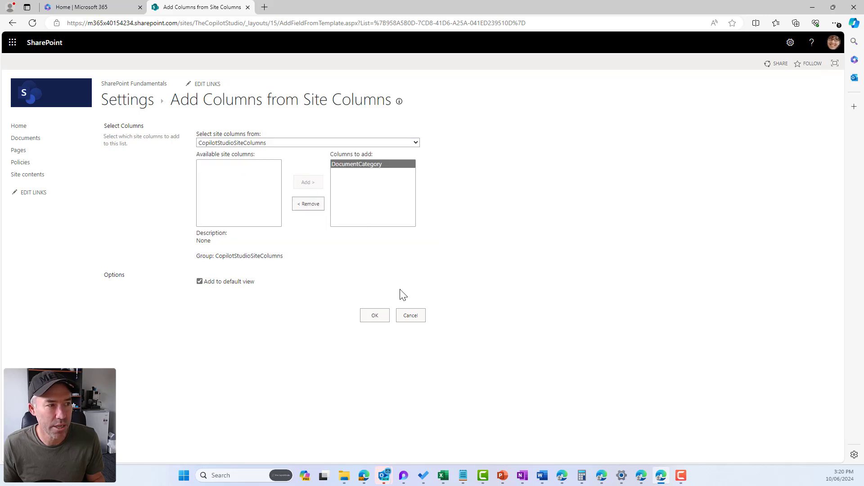
left_click(380, 325)
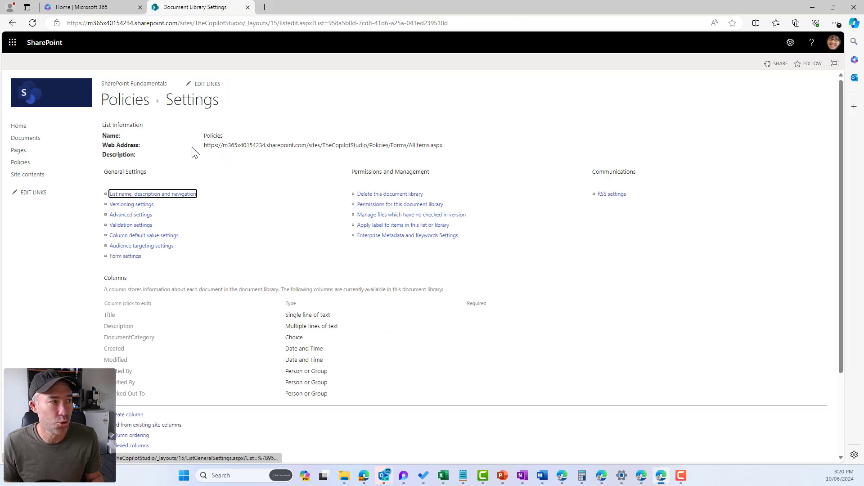
left_click(216, 145)
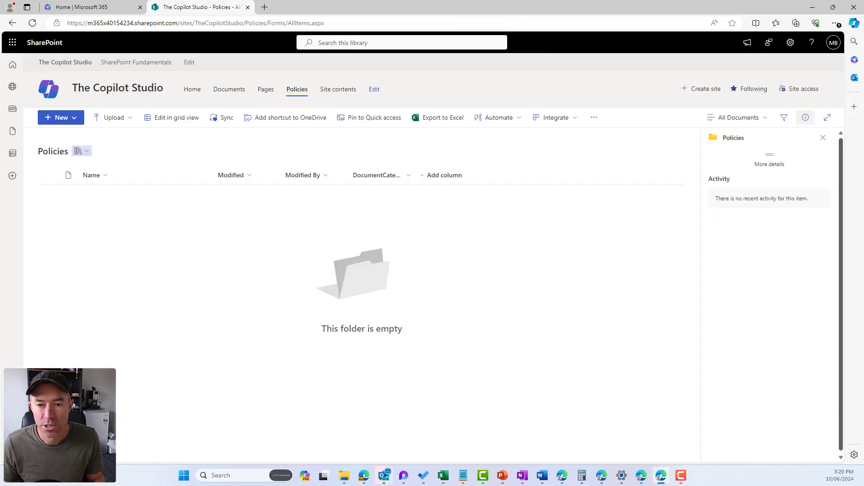
Upload New UserGuide.docx to Policies, set its DocumentCategory to Guide, and widen that column
left_click_drag(0, 252, 273, 239)
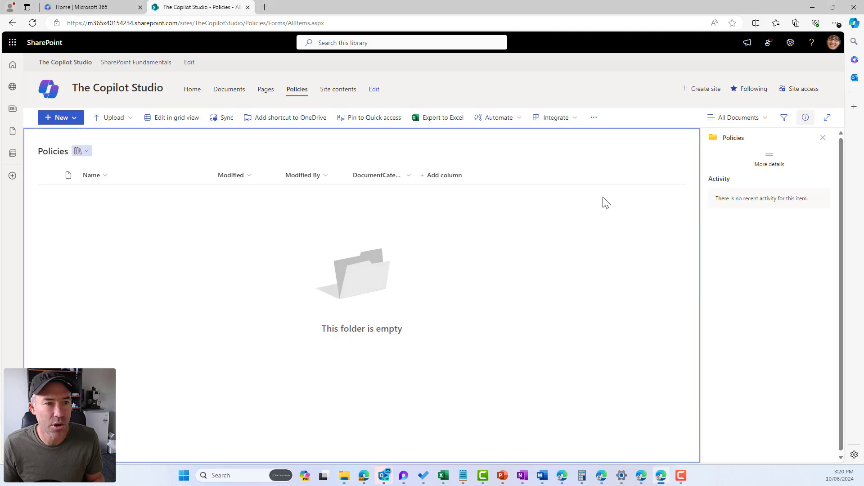
left_click(823, 141)
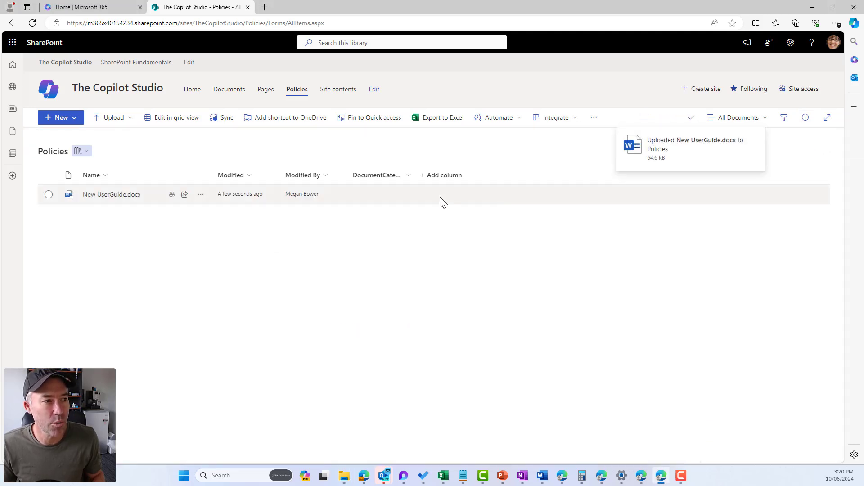
left_click(421, 195)
left_click(804, 120)
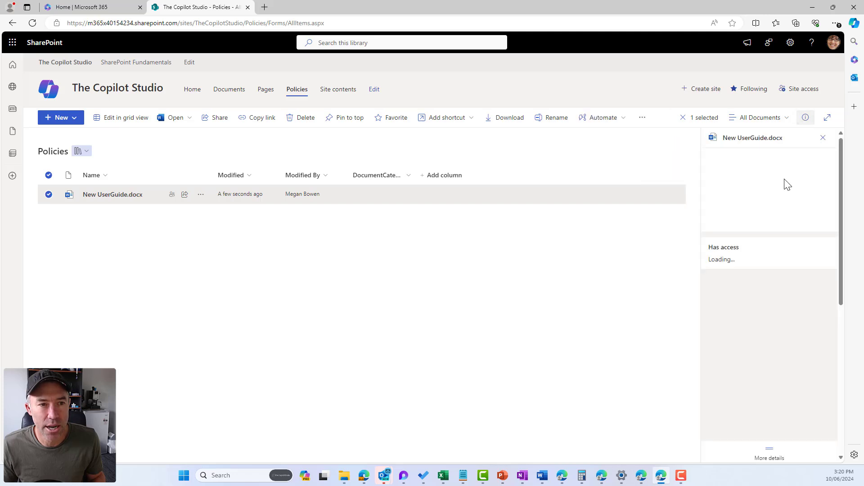
scroll(754, 332, "down", 2)
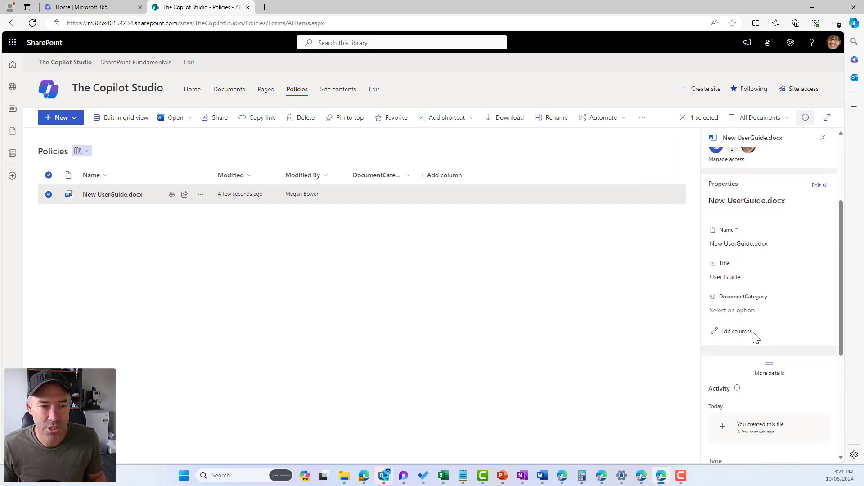
left_click(730, 311)
left_click(733, 361)
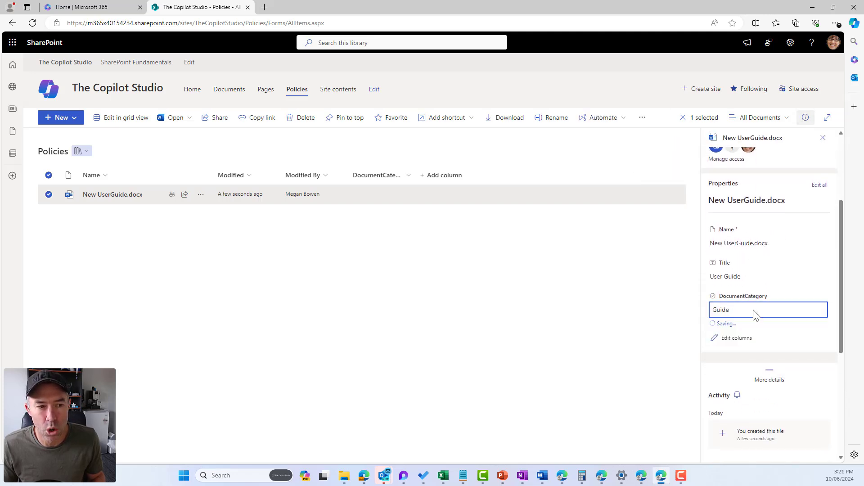
left_click(823, 137)
left_click_drag(416, 179, 456, 173)
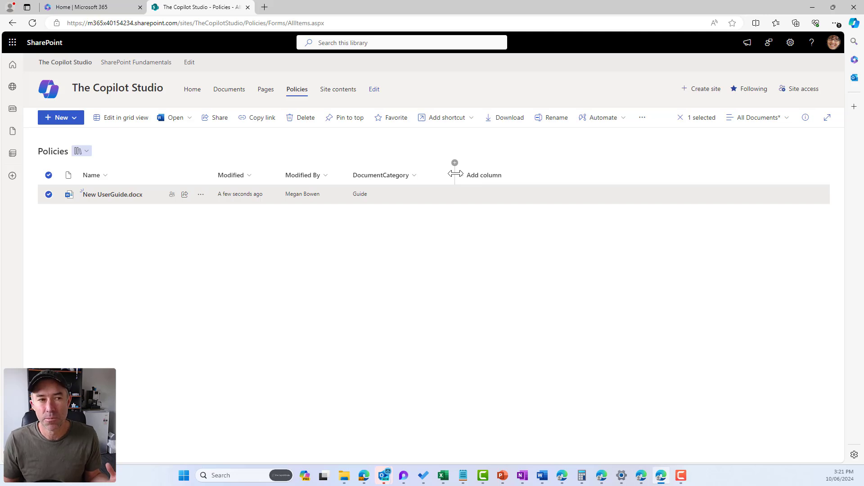
Reach the DocumentCategory site column's edit page through the full site settings
left_click(790, 42)
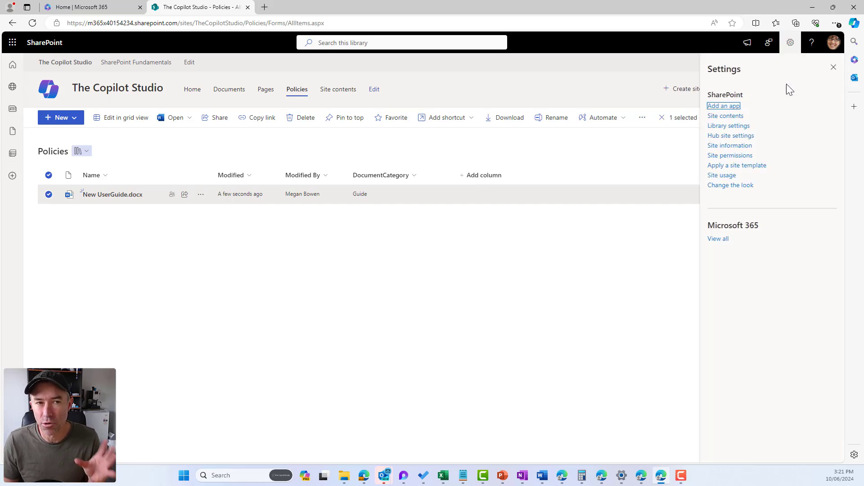
left_click(732, 156)
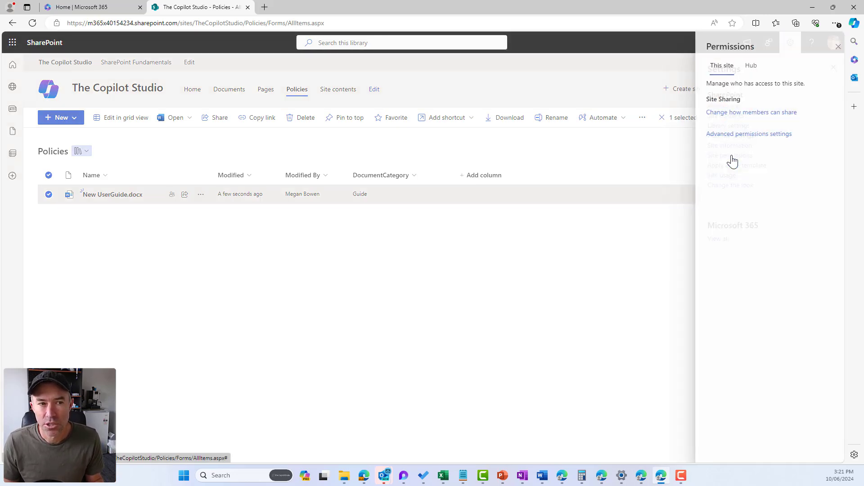
left_click(832, 51)
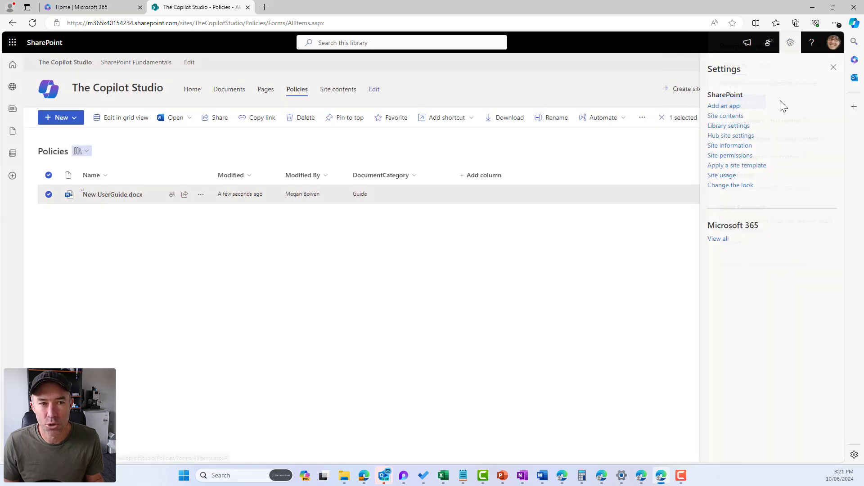
left_click(729, 146)
left_click(721, 206)
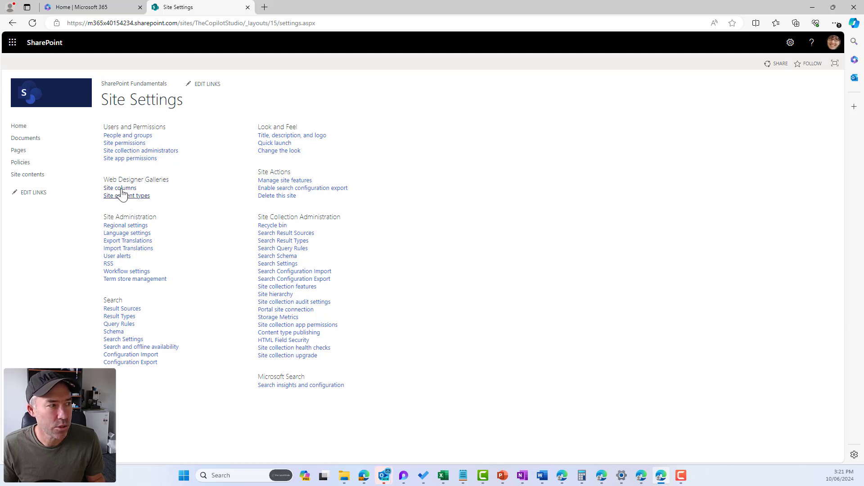
left_click(120, 189)
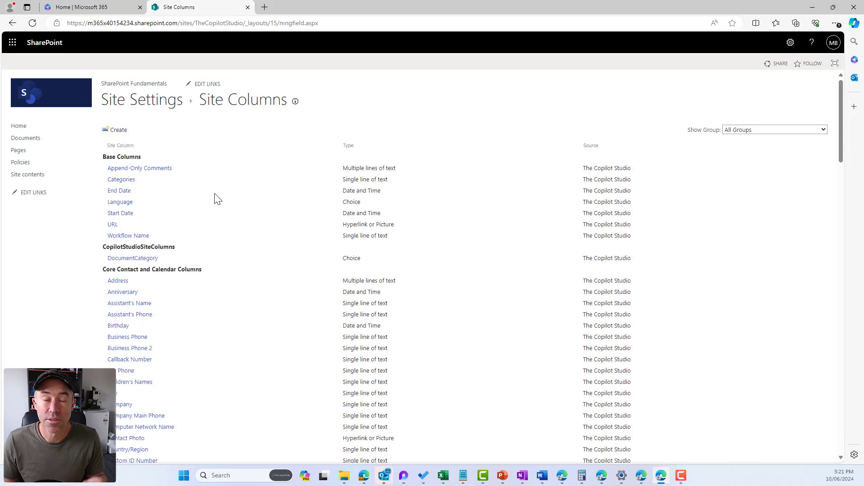
left_click(144, 260)
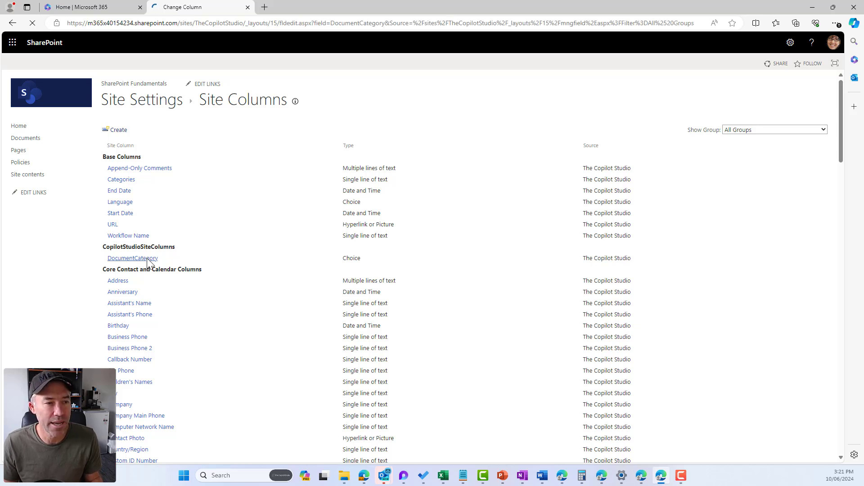
Append FAQ to the column's choices, save, and confirm updating all lists using it
scroll(265, 382, "down", 2)
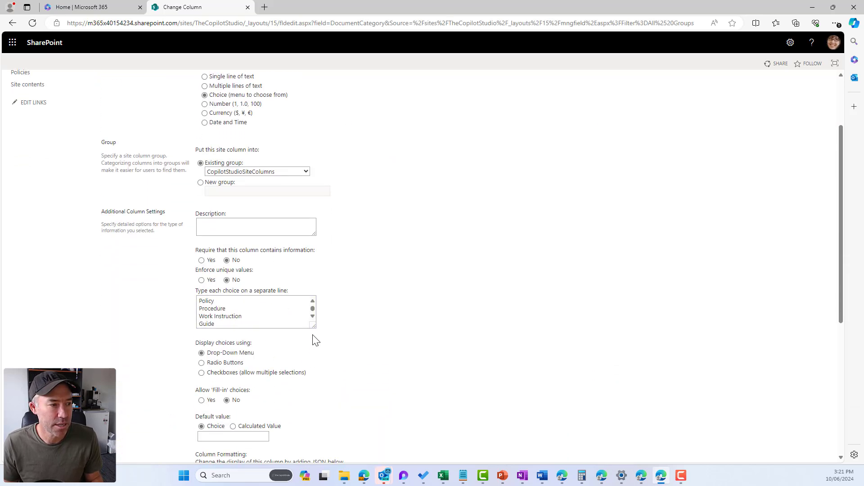
left_click_drag(315, 327, 326, 377)
left_click(242, 326)
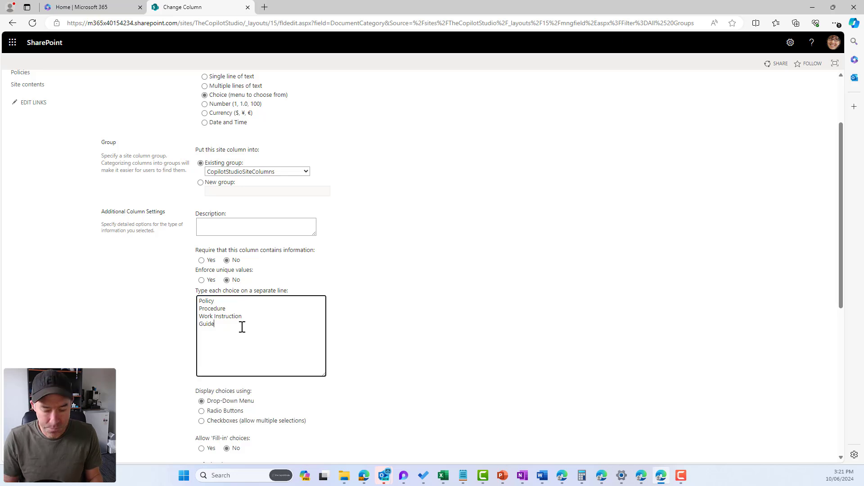
type("FAQ")
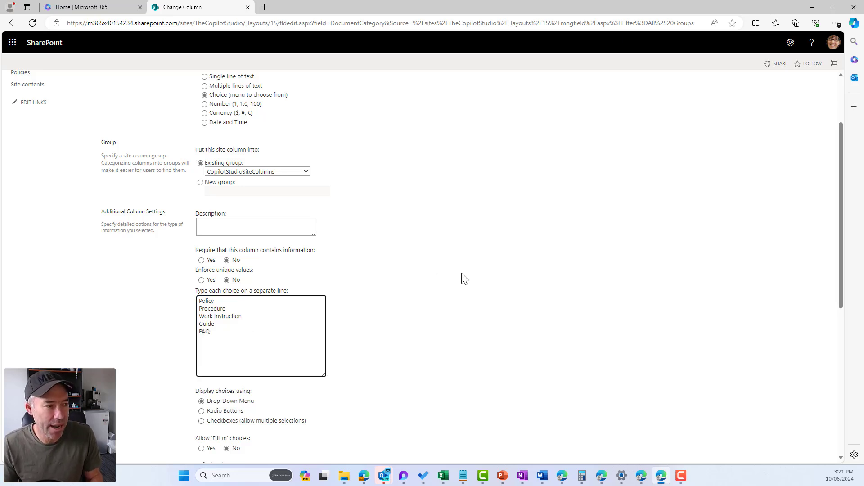
scroll(479, 272, "down", 7)
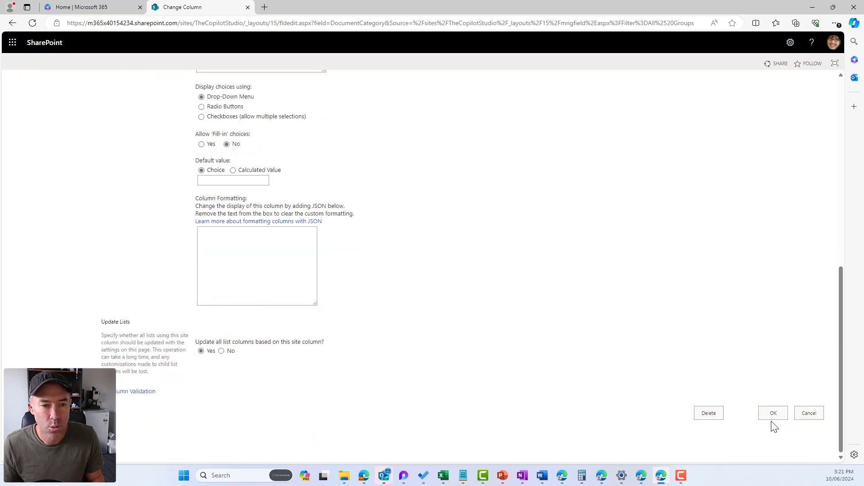
left_click(773, 414)
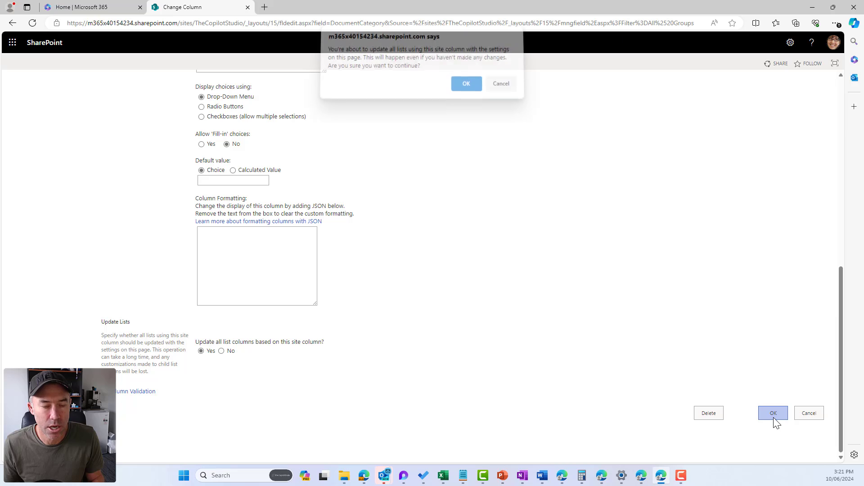
left_click(460, 90)
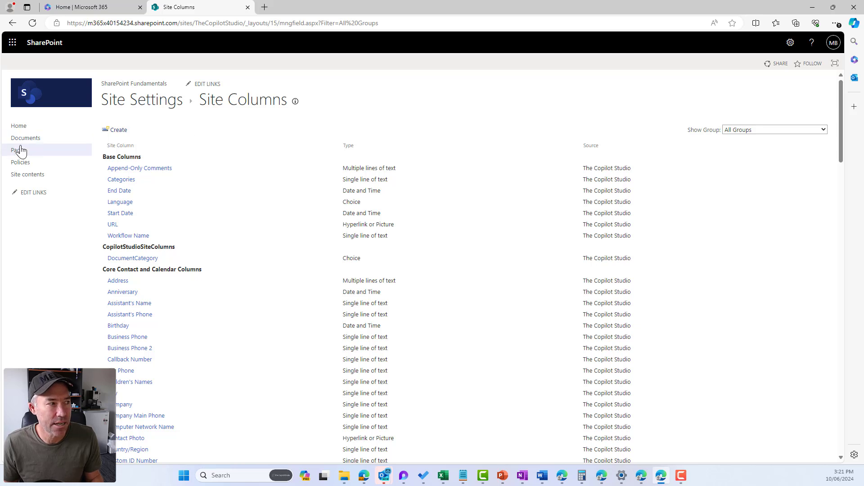
In Documents, check that Employment Offer Letter.docx's DocumentCategory choices now include FAQ
left_click(26, 138)
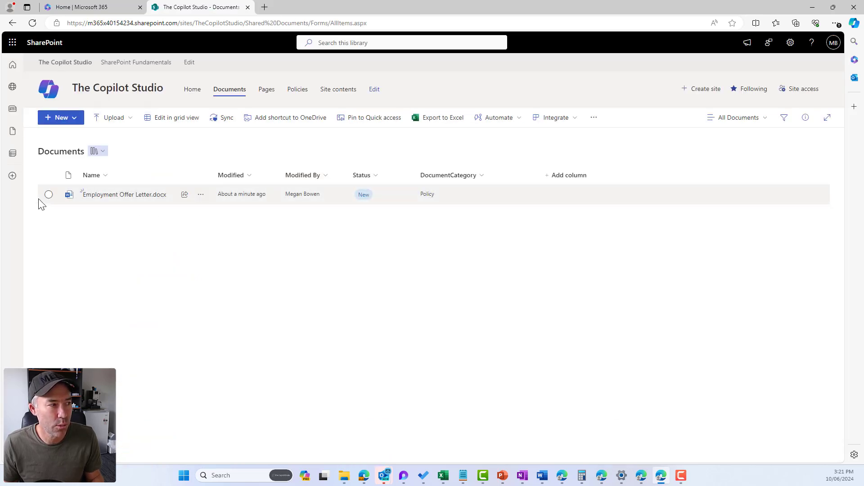
left_click(121, 186)
left_click(806, 117)
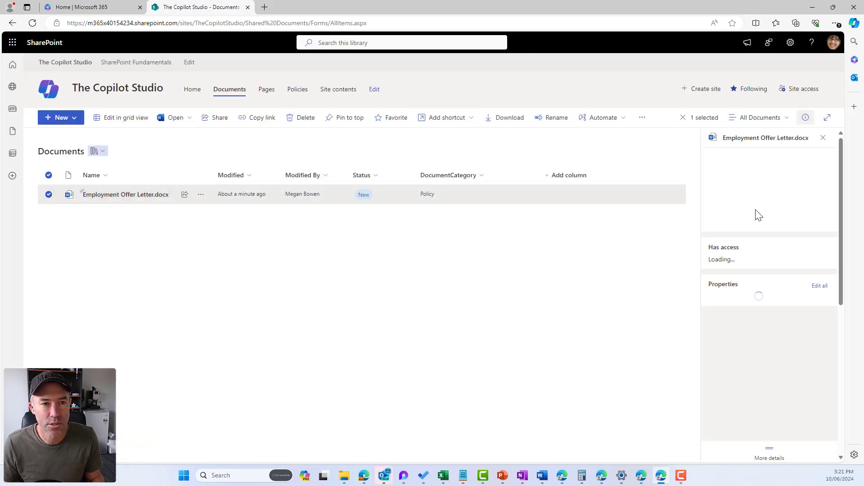
scroll(756, 299, "down", 3)
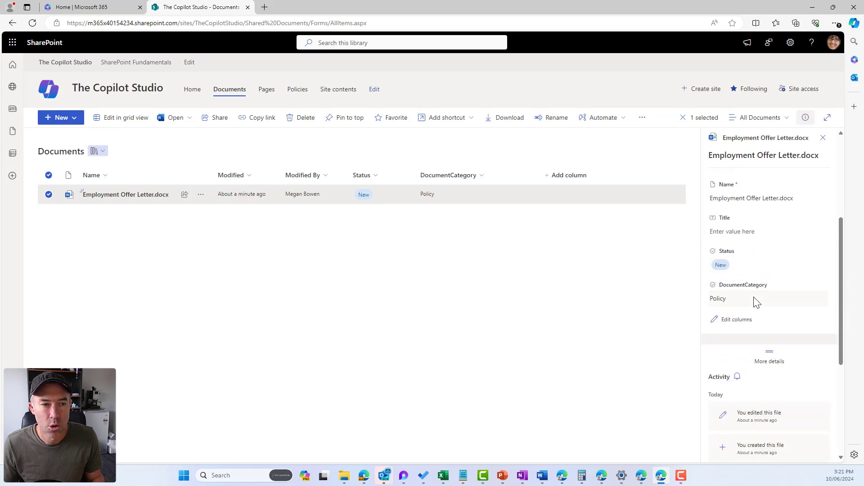
left_click(756, 300)
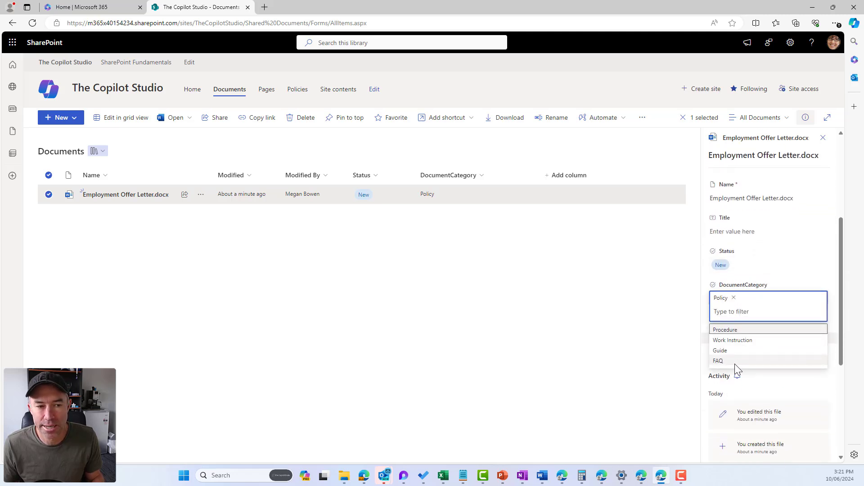
In Policies, confirm FAQ in New UserGuide.docx's DocumentCategory choices and clear its Guide category
left_click(295, 90)
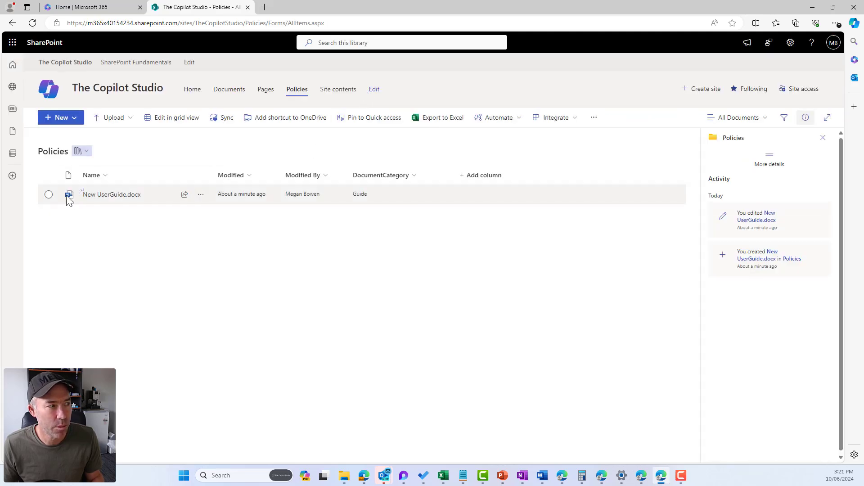
left_click(63, 198)
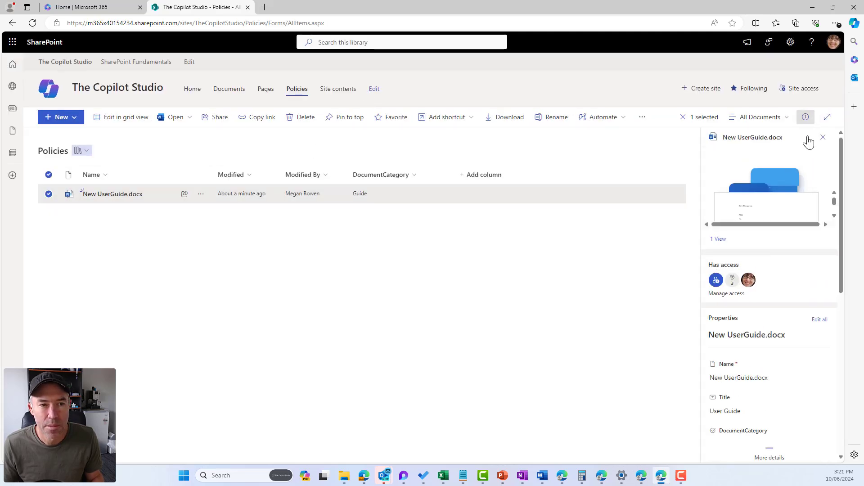
scroll(774, 342, "down", 3)
left_click(761, 314)
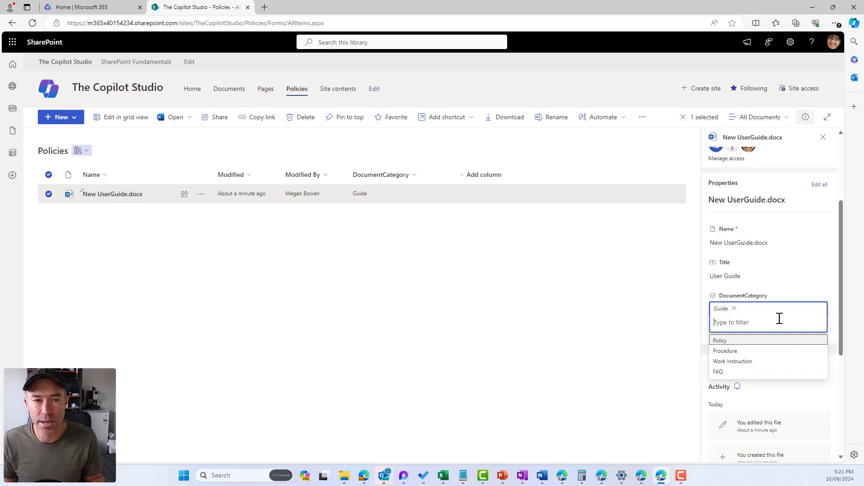
left_click(735, 309)
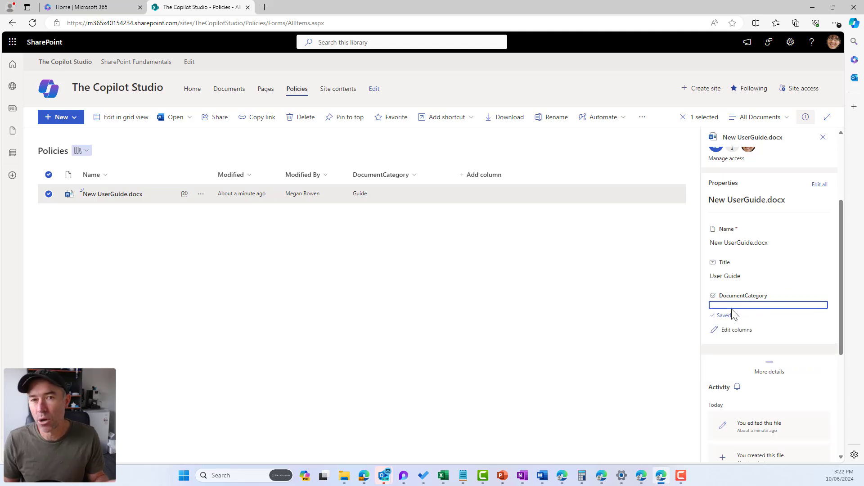